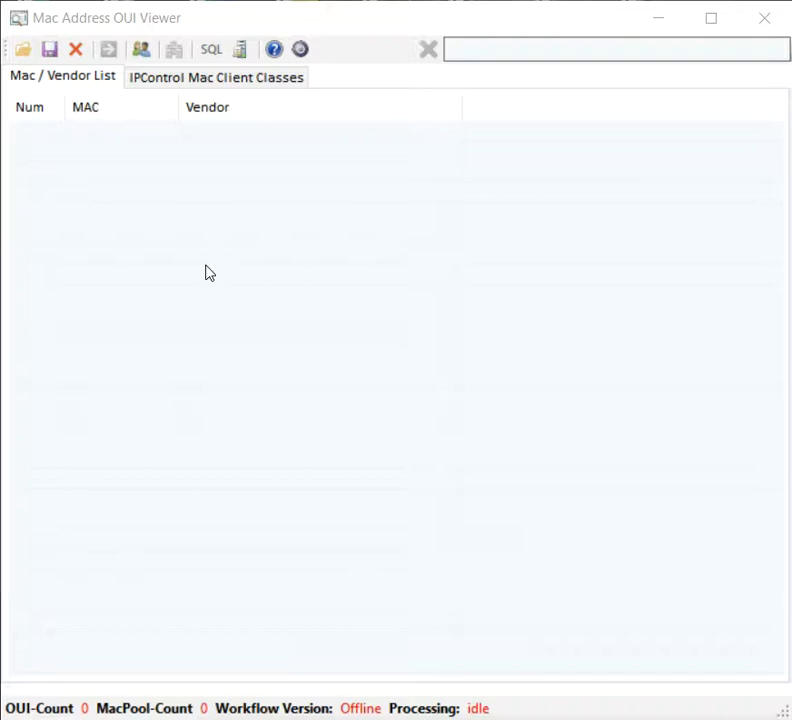
click(28, 53)
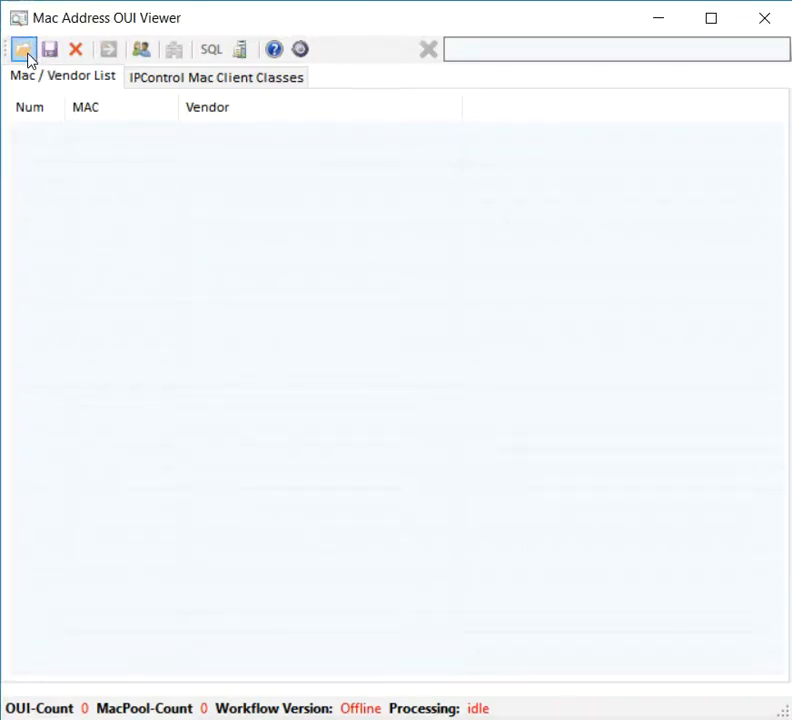
click(28, 55)
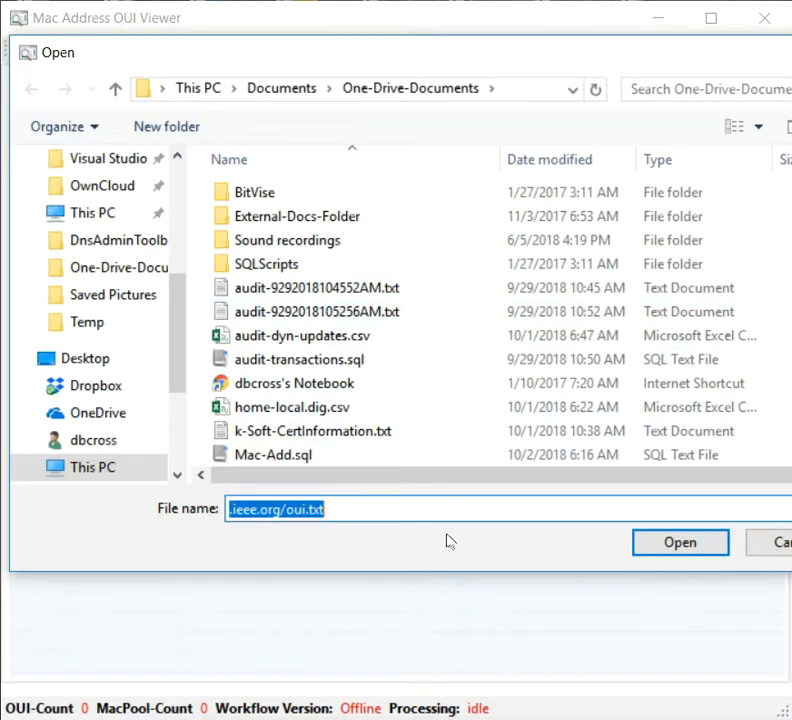
click(500, 516)
key(Home)
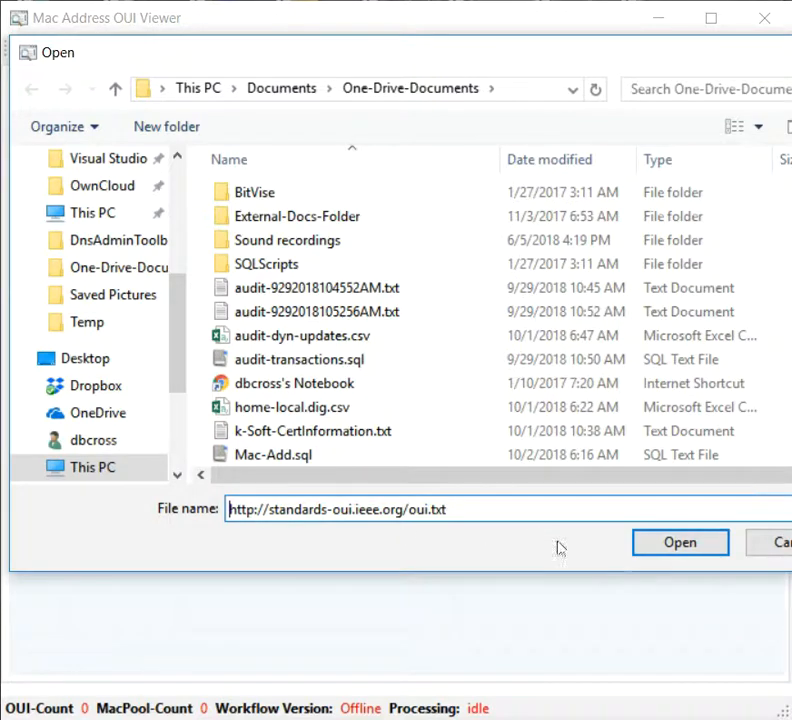
click(690, 553)
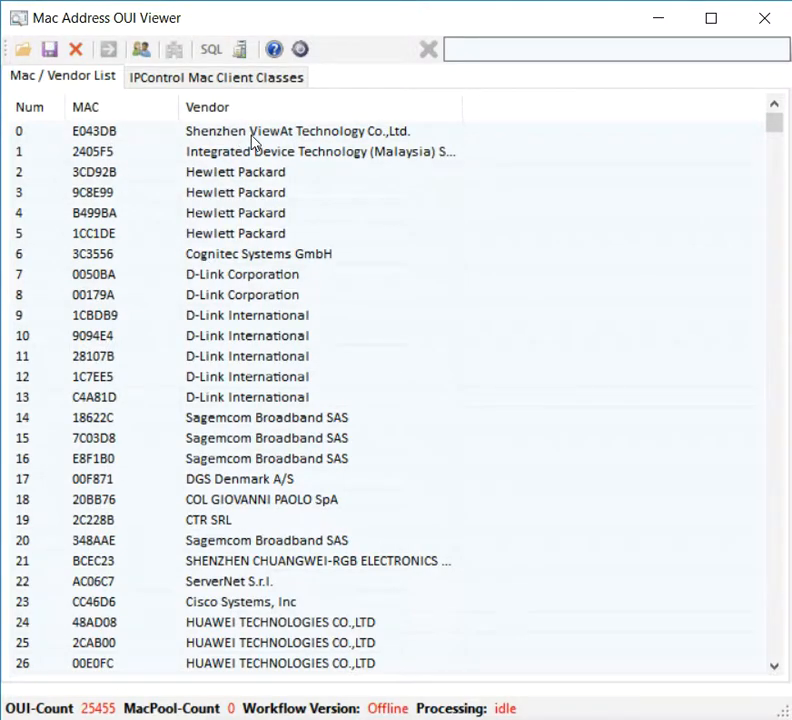
double_click(258, 188)
key(BackSpace)
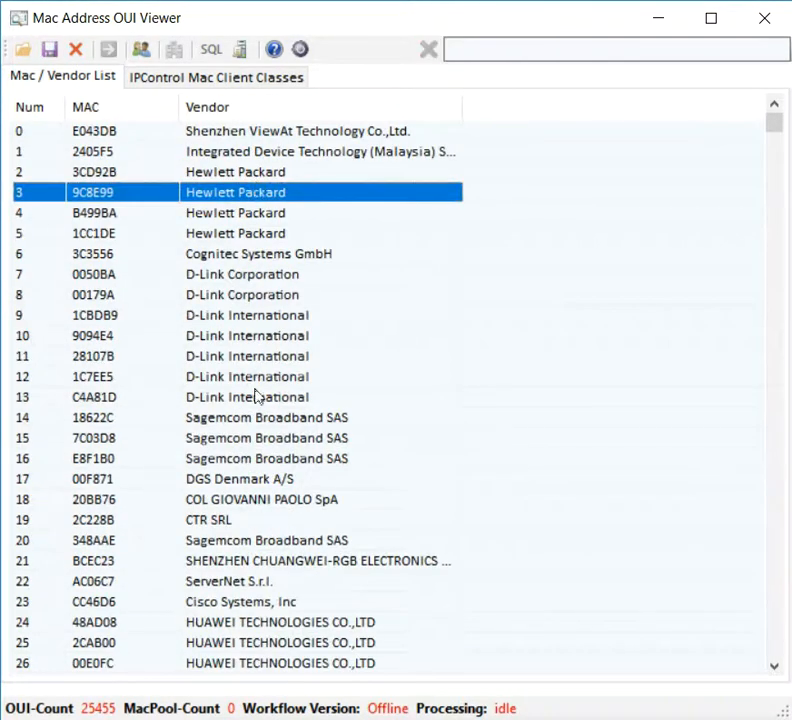
scroll(256, 468, down, 12)
scroll(256, 470, down, 6)
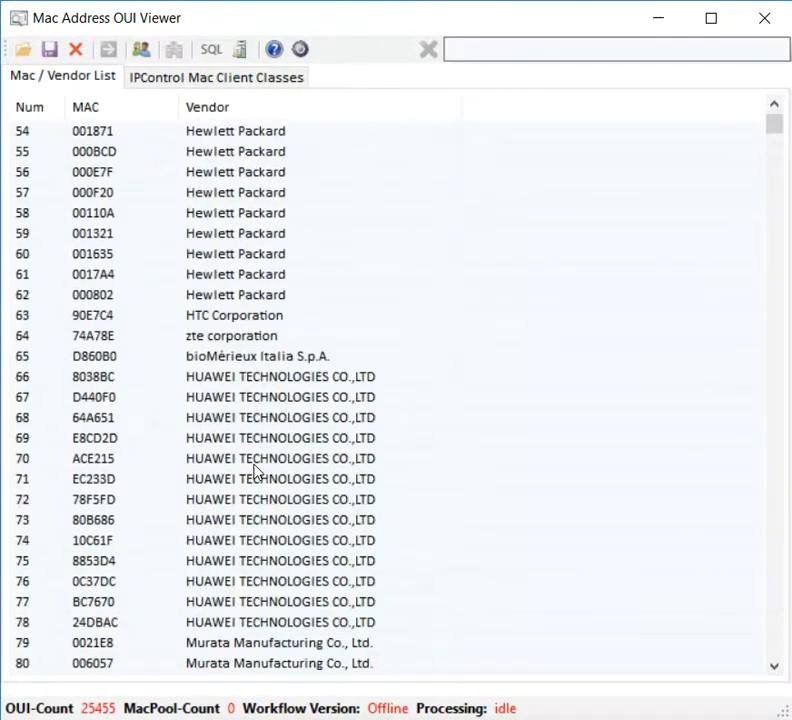
double_click(256, 470)
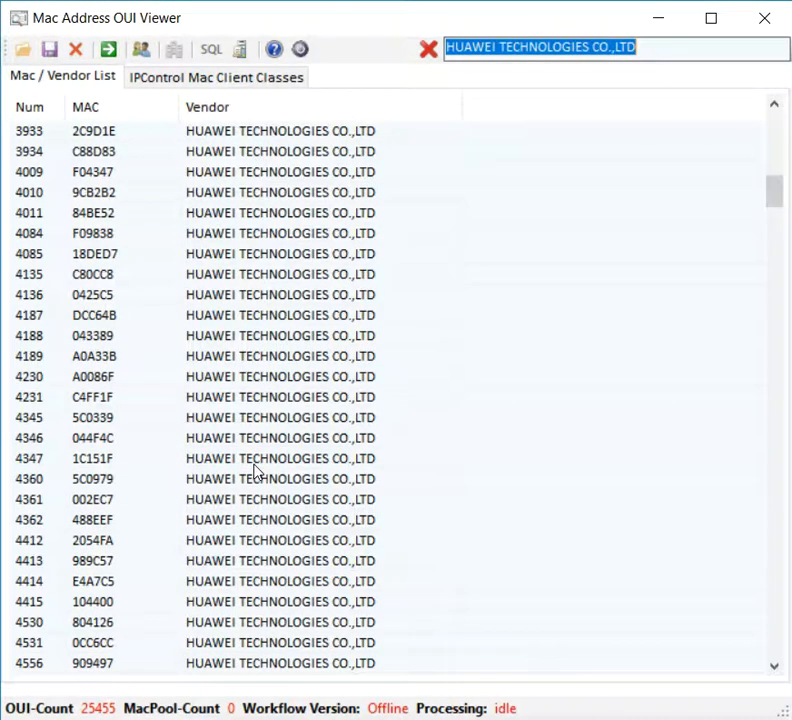
click(256, 468)
key(BackSpace)
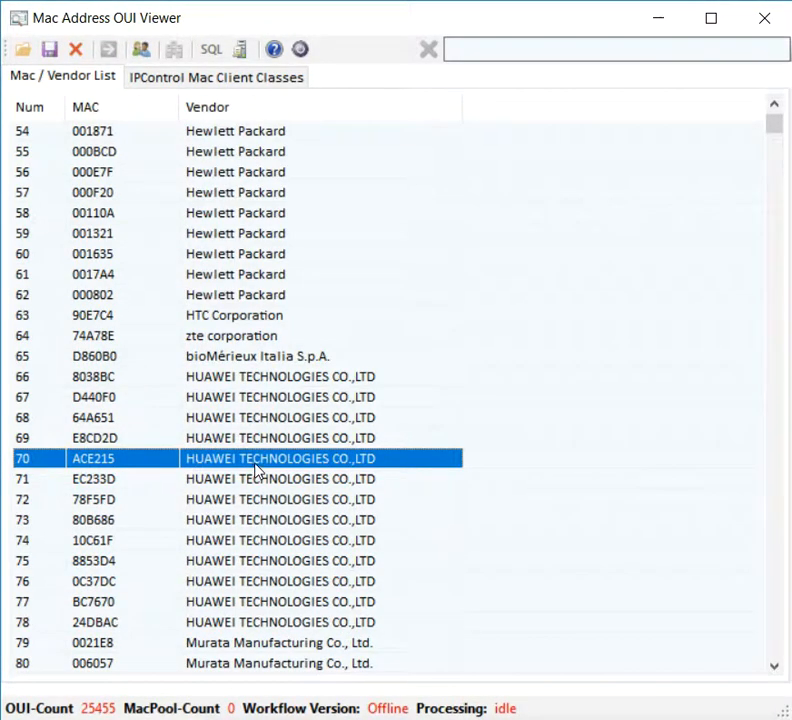
click(504, 52)
text(Apple)
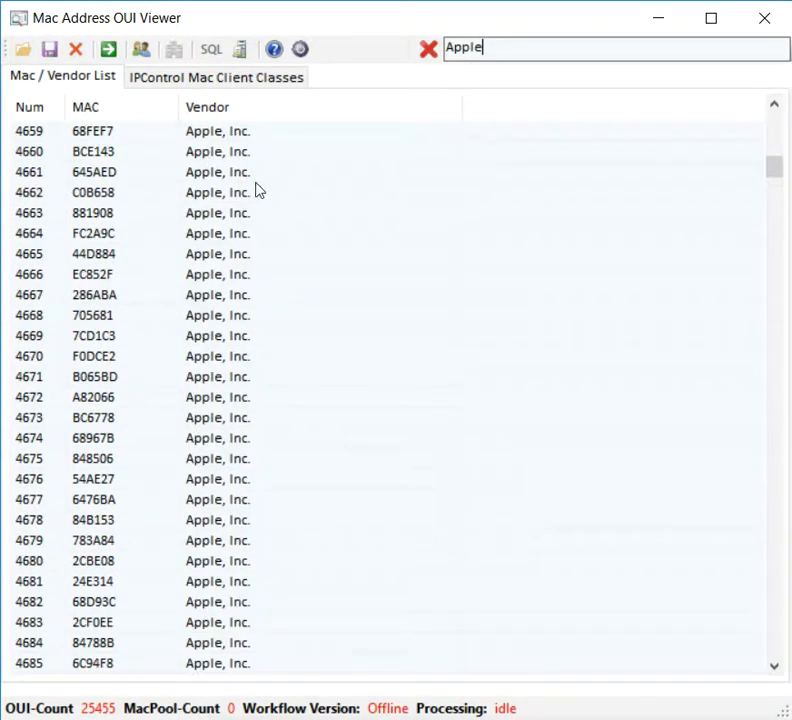
scroll(278, 212, down, 15)
scroll(278, 214, down, 11)
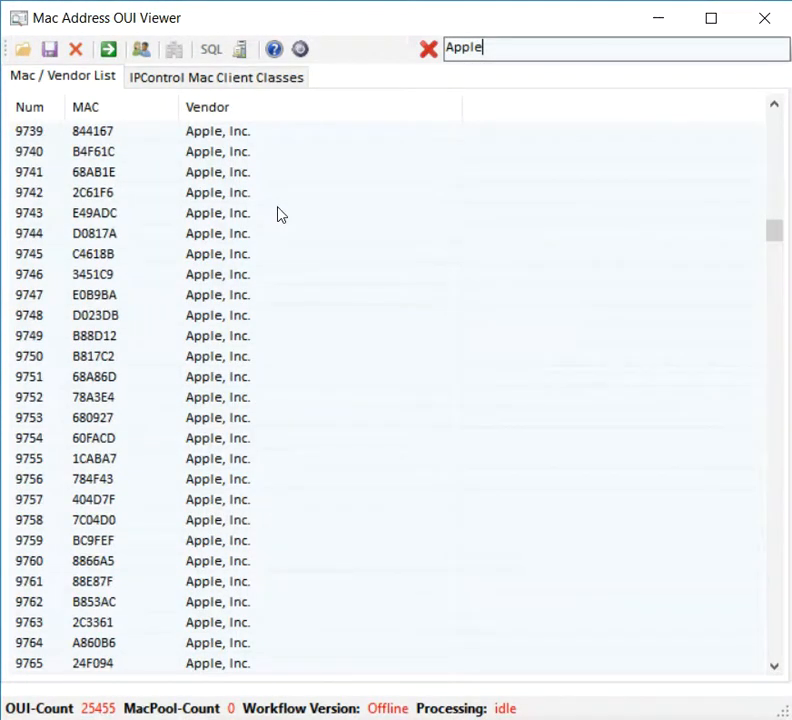
scroll(278, 214, up, 13)
scroll(279, 210, up, 6)
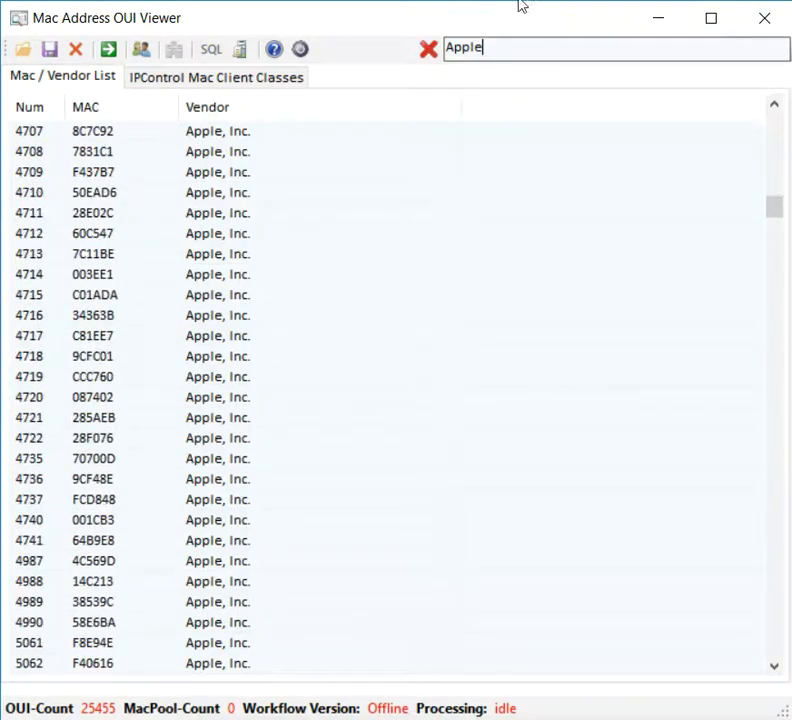
drag(494, 54, 310, 74)
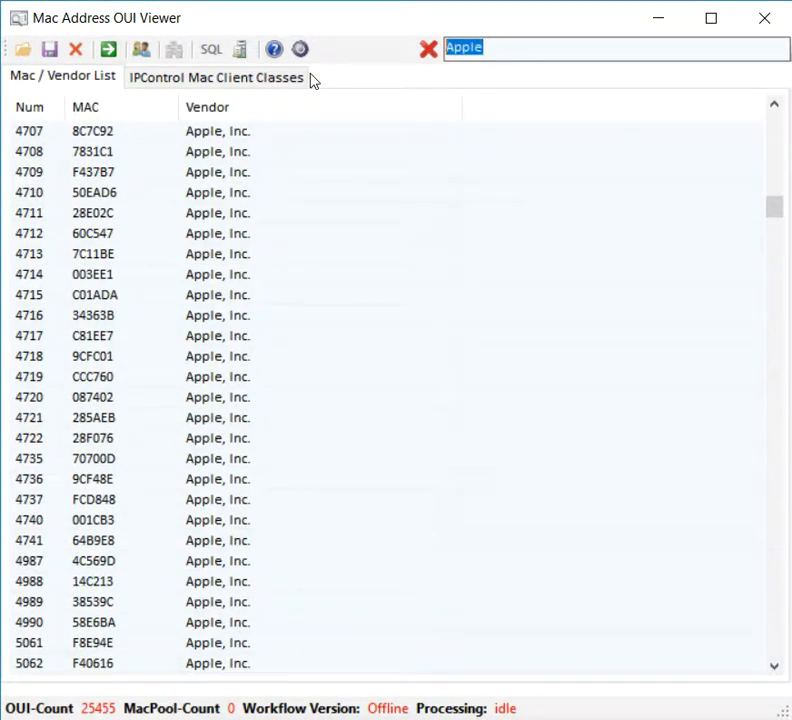
text(Cisco)
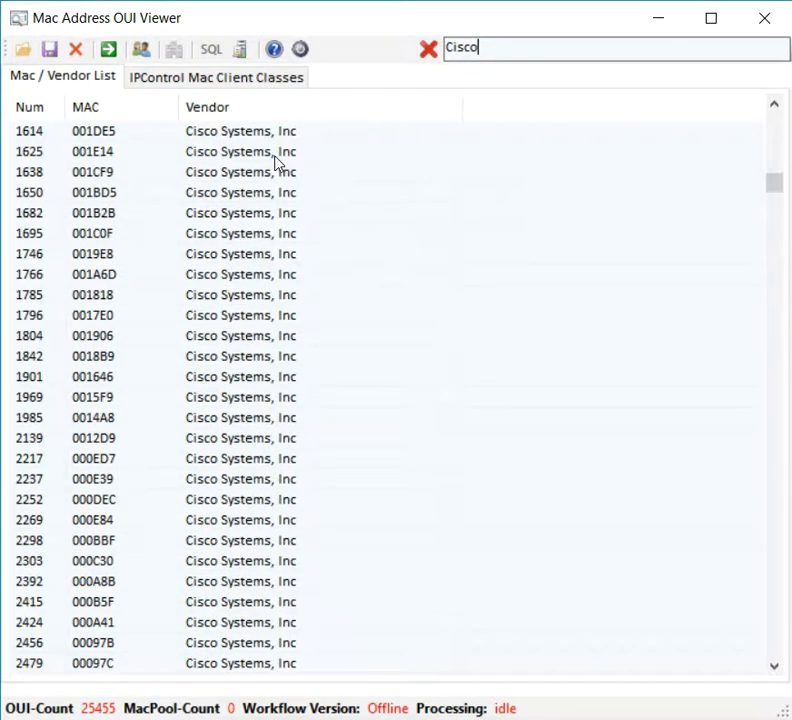
drag(504, 48, 453, 48)
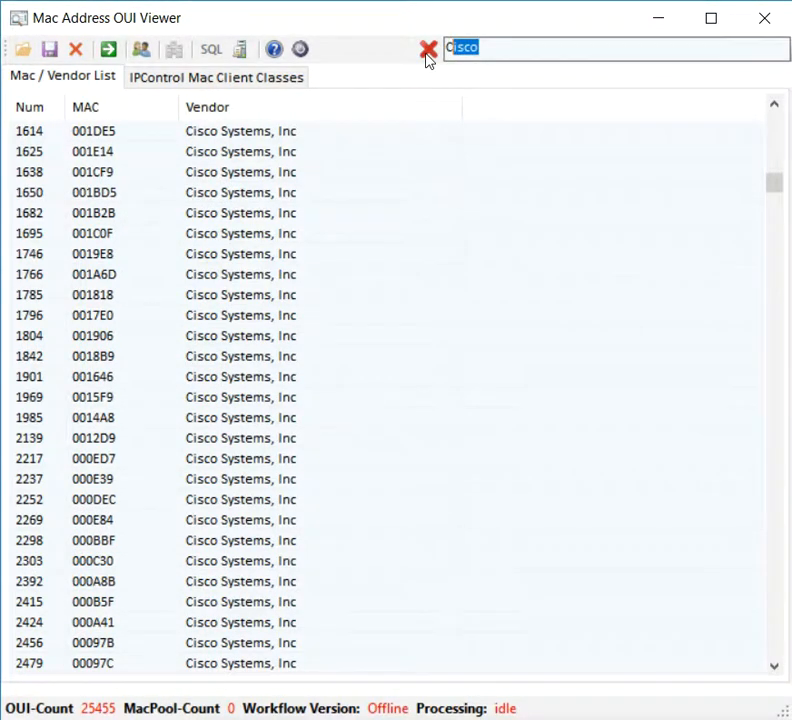
click(427, 52)
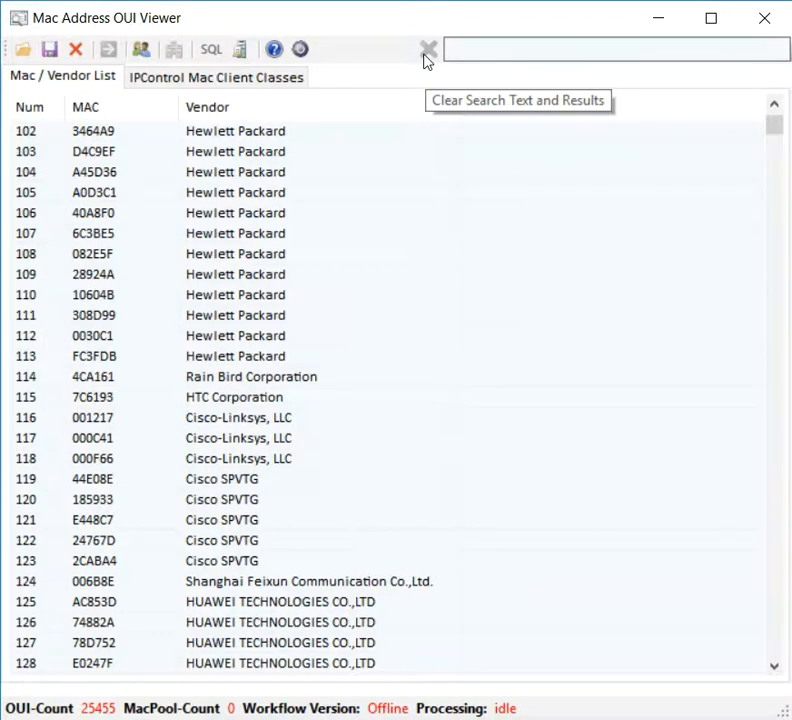
click(480, 46)
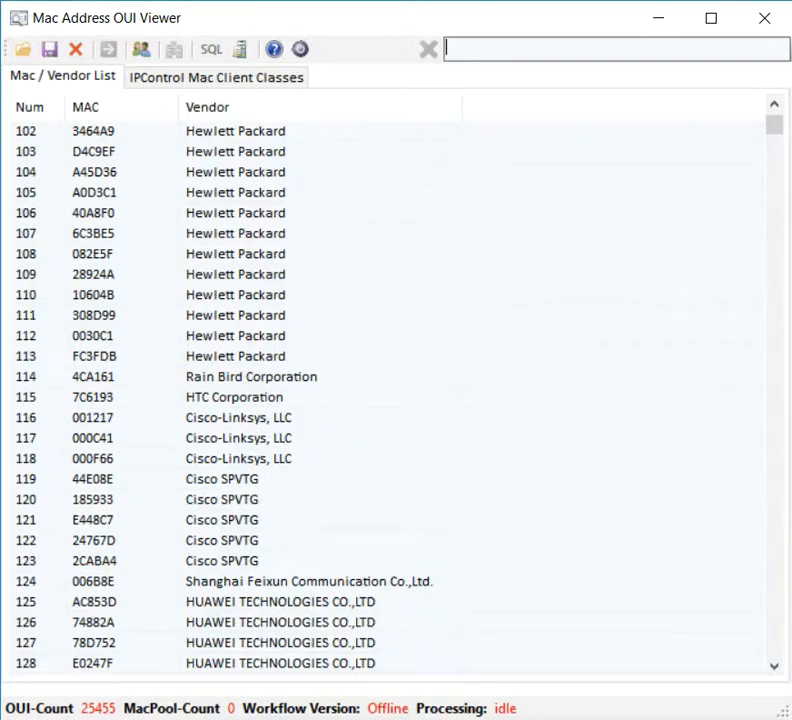
key(alt+Tab)
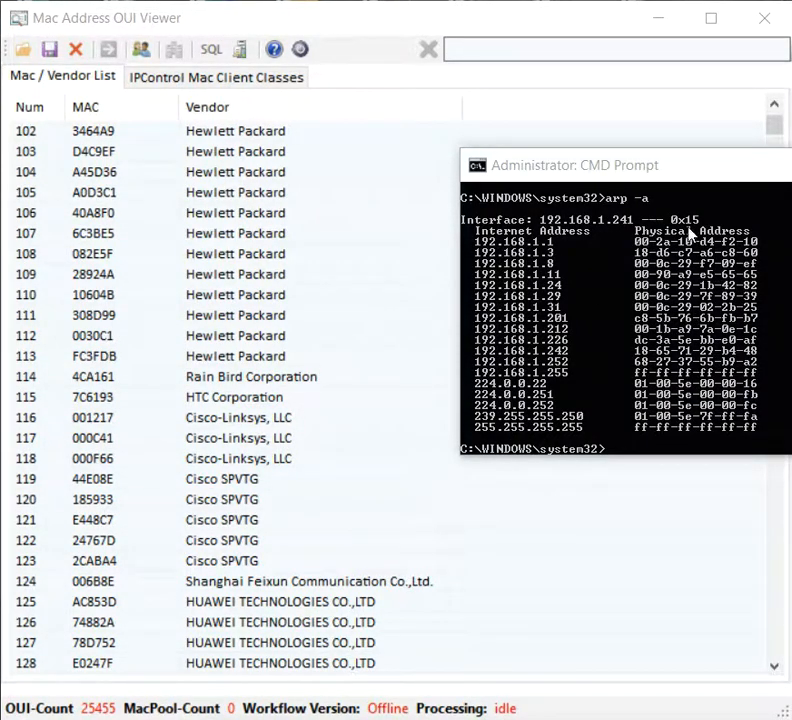
click(560, 80)
right_click(545, 44)
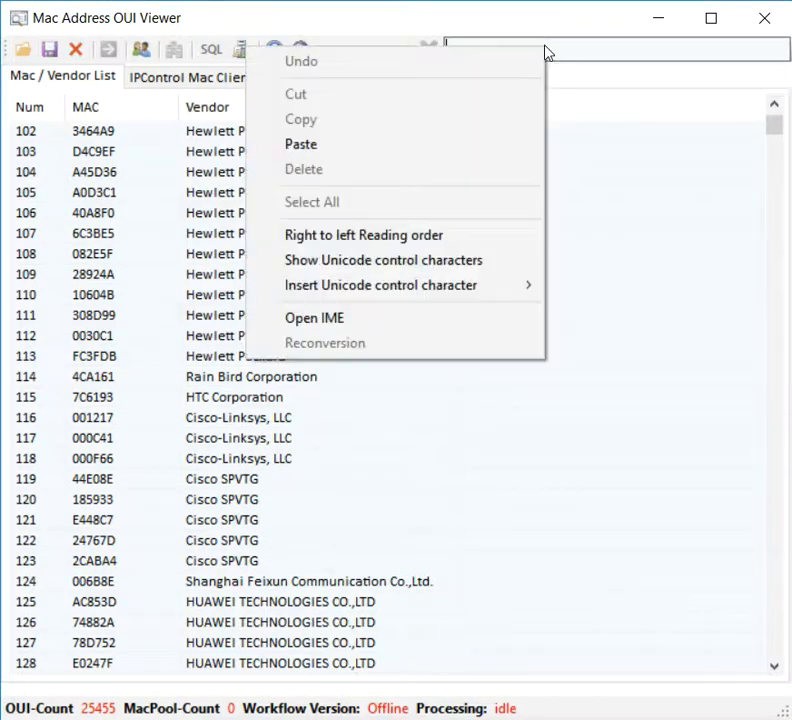
click(375, 147)
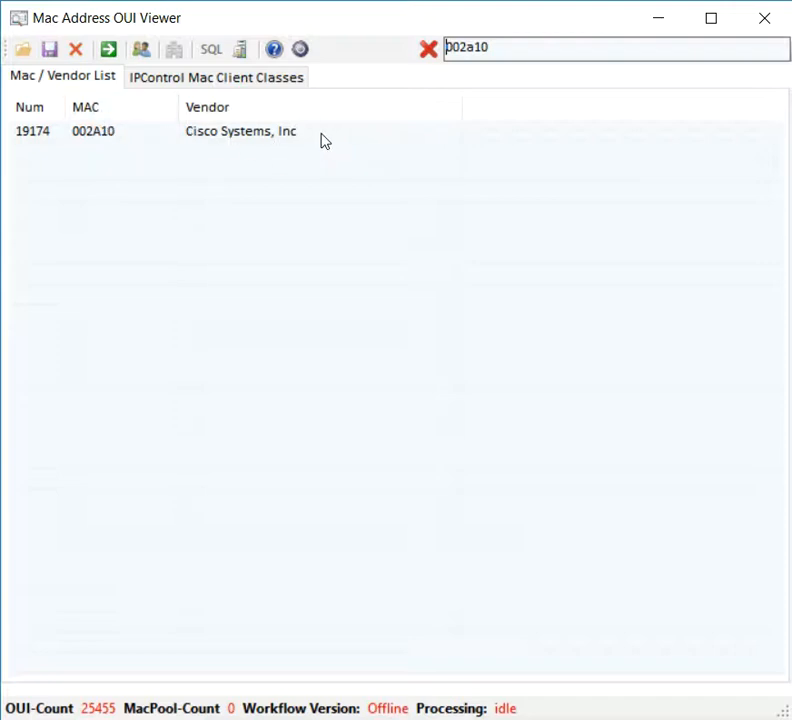
click(429, 50)
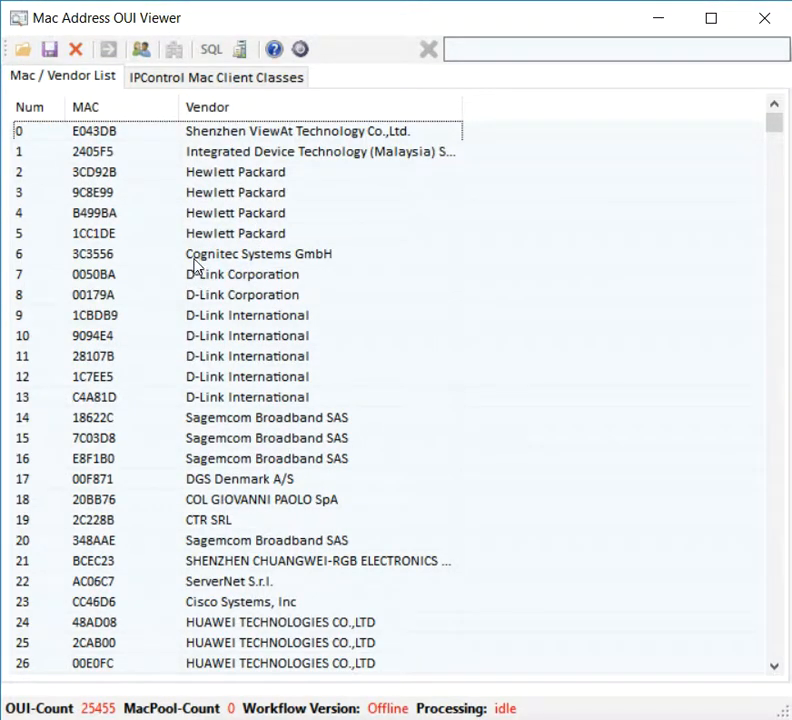
Step: Save the 25455-entry vendor list as oui-10022018.txt in One-Drive-Documents
click(49, 50)
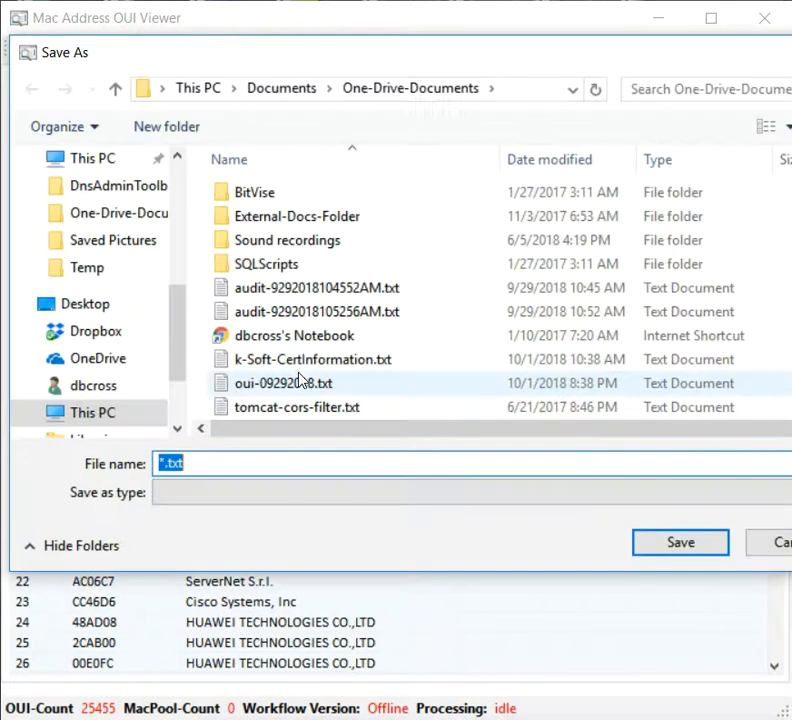
text(oui-)
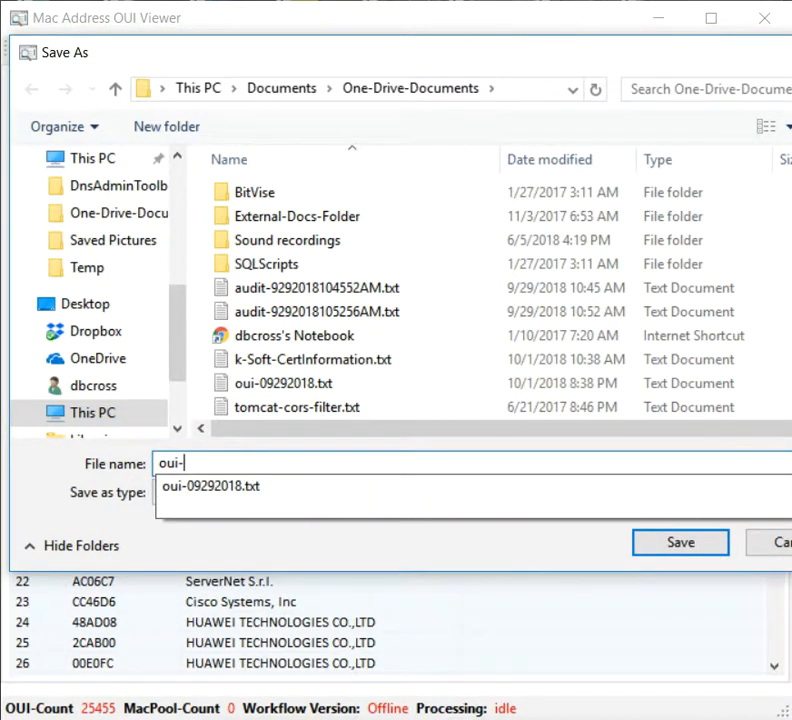
text(100)
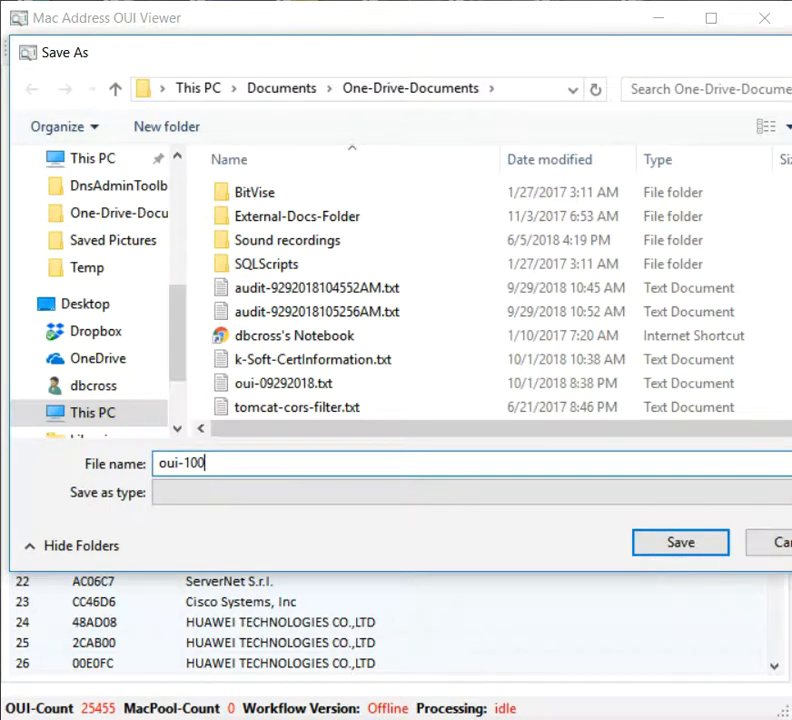
text(22018.txt)
key(Return)
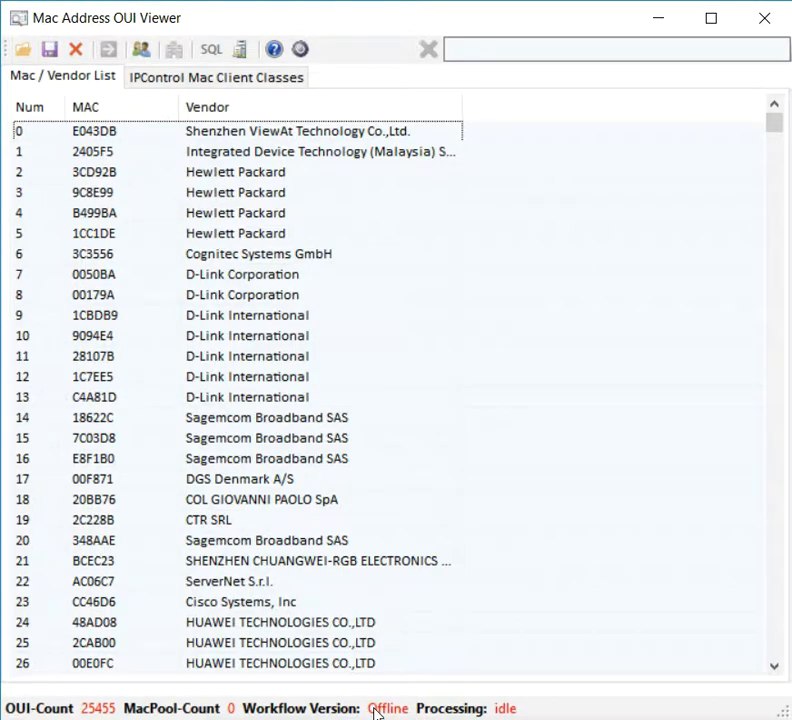
click(200, 79)
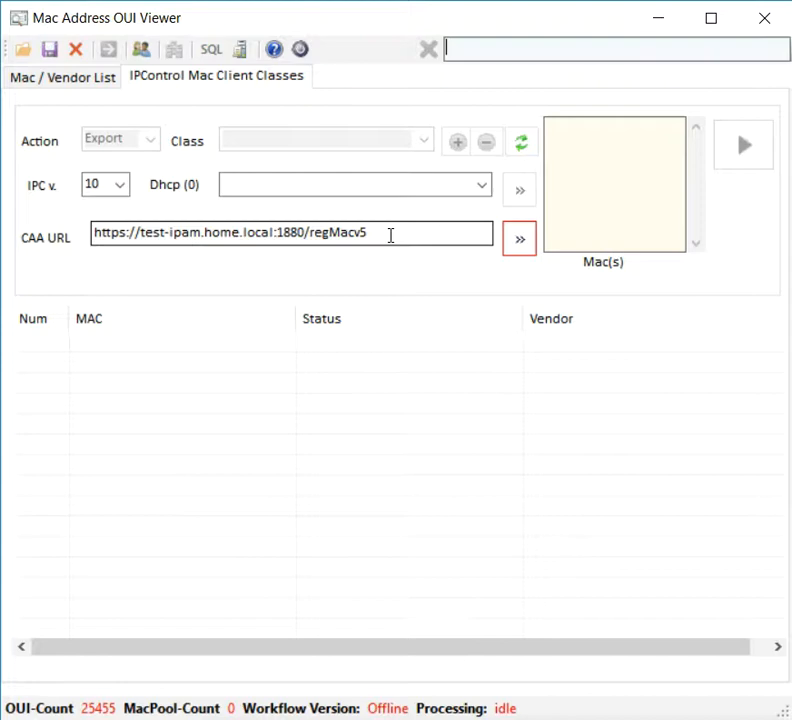
click(519, 241)
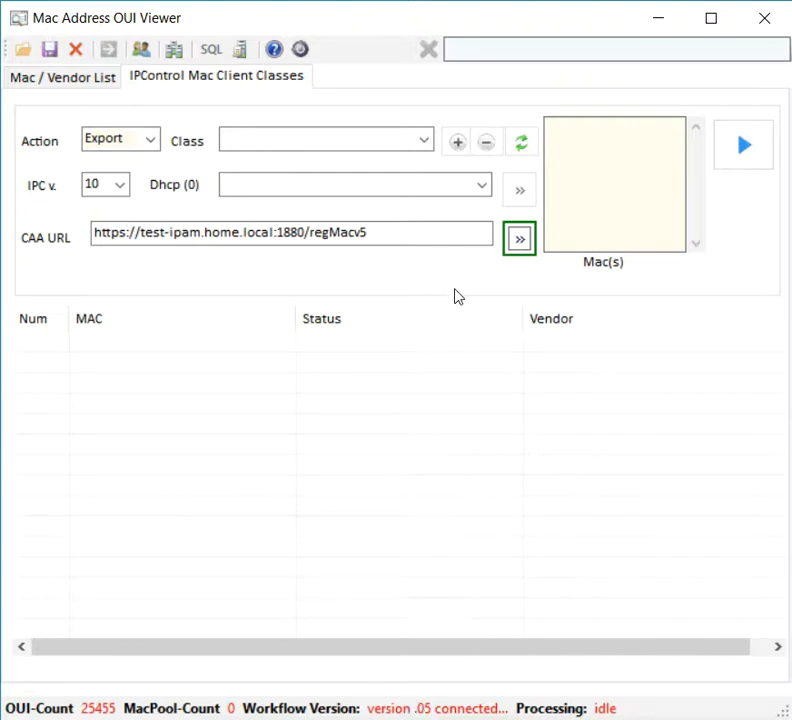
click(425, 146)
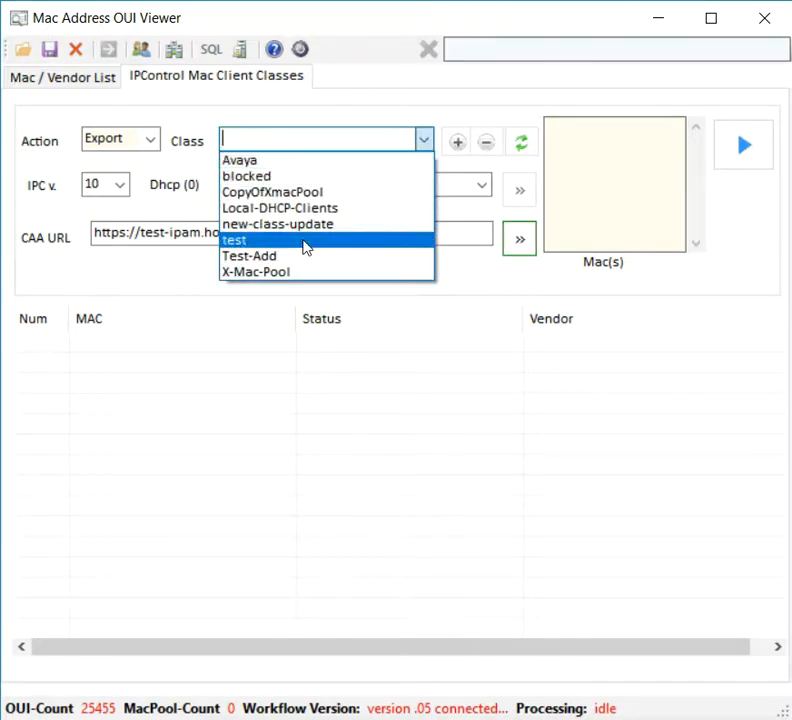
click(270, 102)
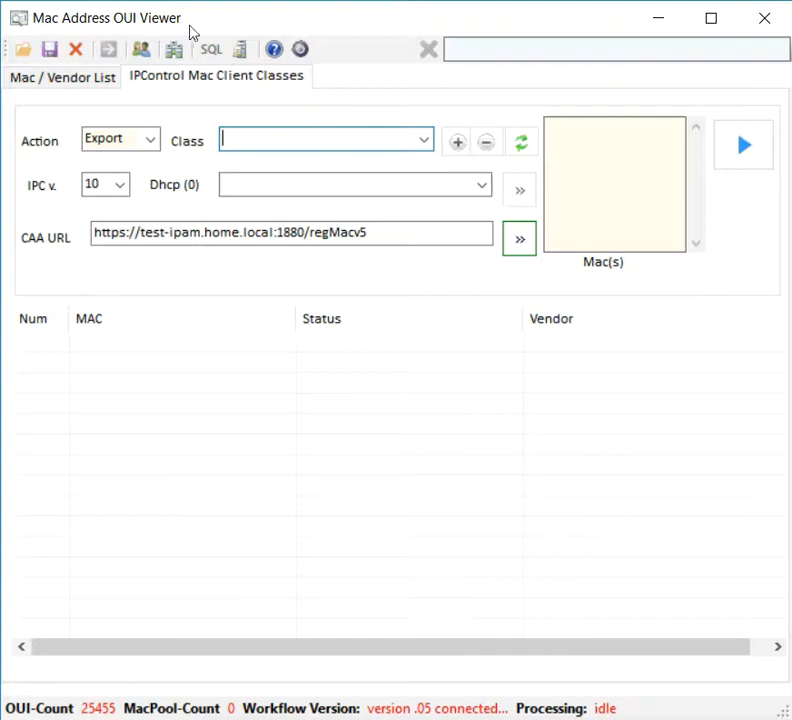
click(176, 53)
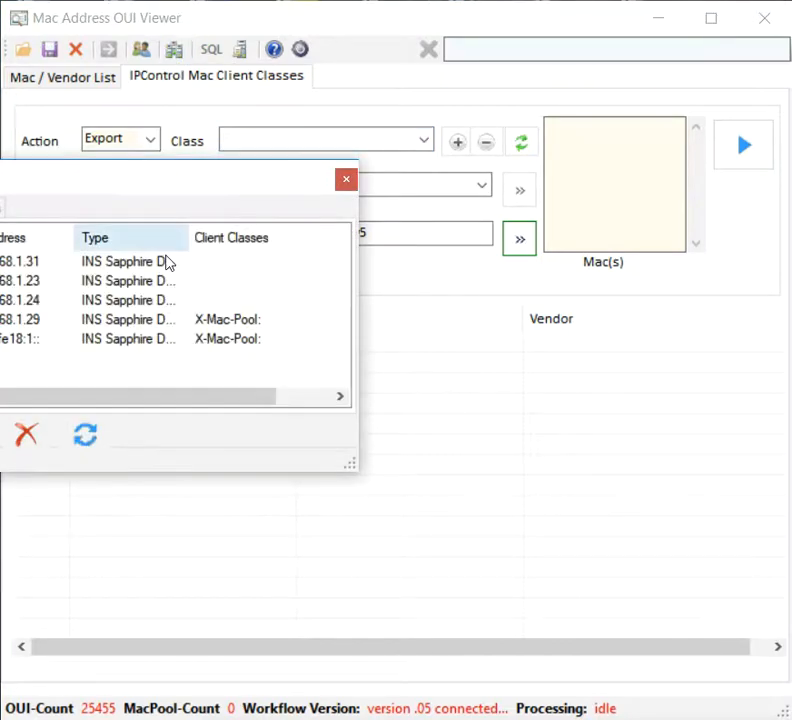
drag(124, 177, 427, 135)
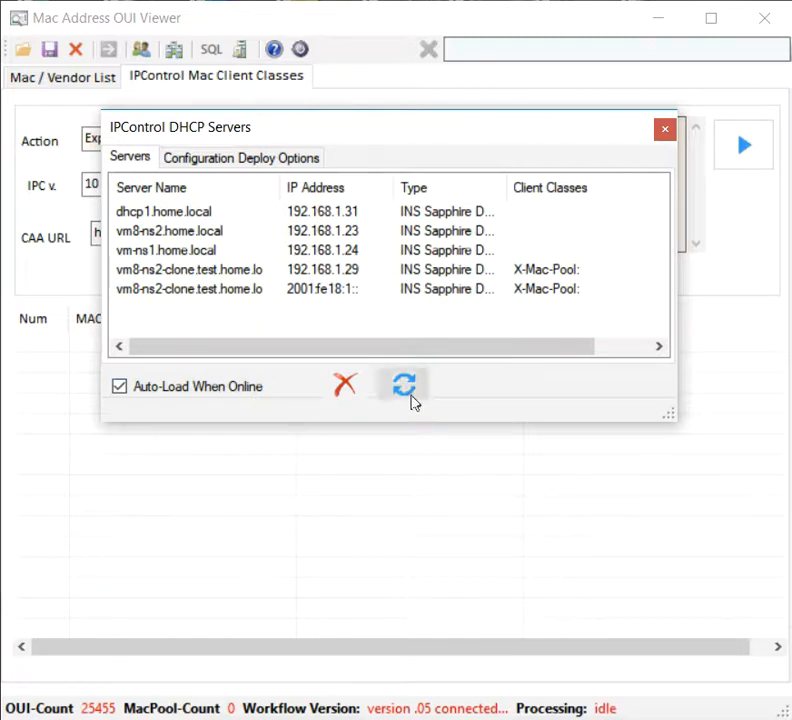
click(347, 386)
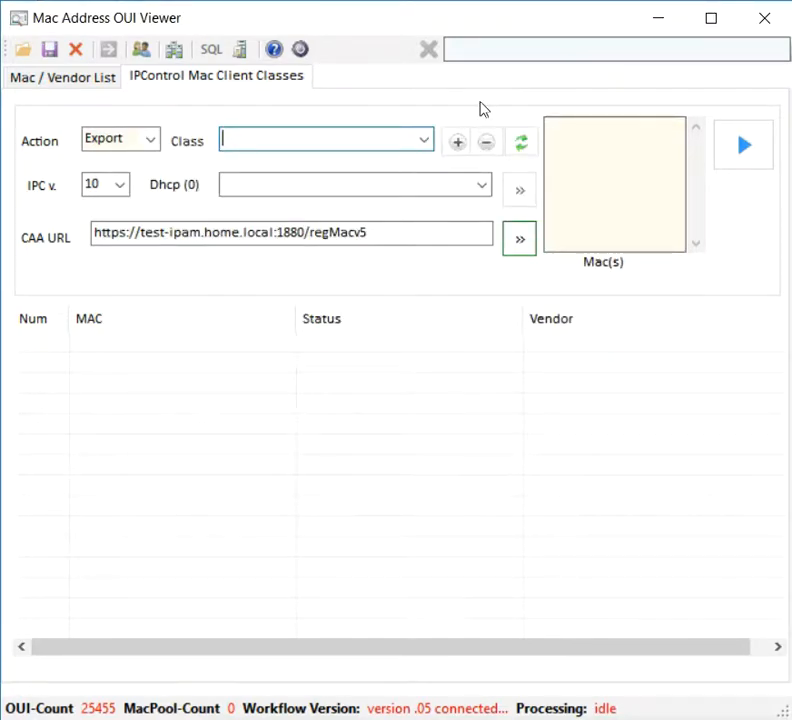
click(424, 141)
Step: Pick the X-Mac-Pool class and check its two vm8-ns2-clone DHCP servers
click(262, 271)
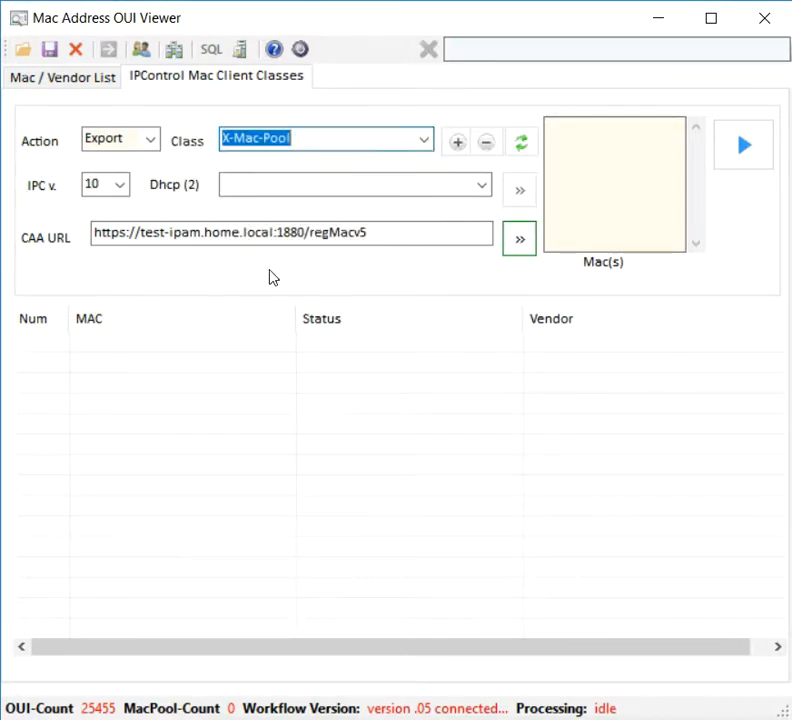
click(482, 186)
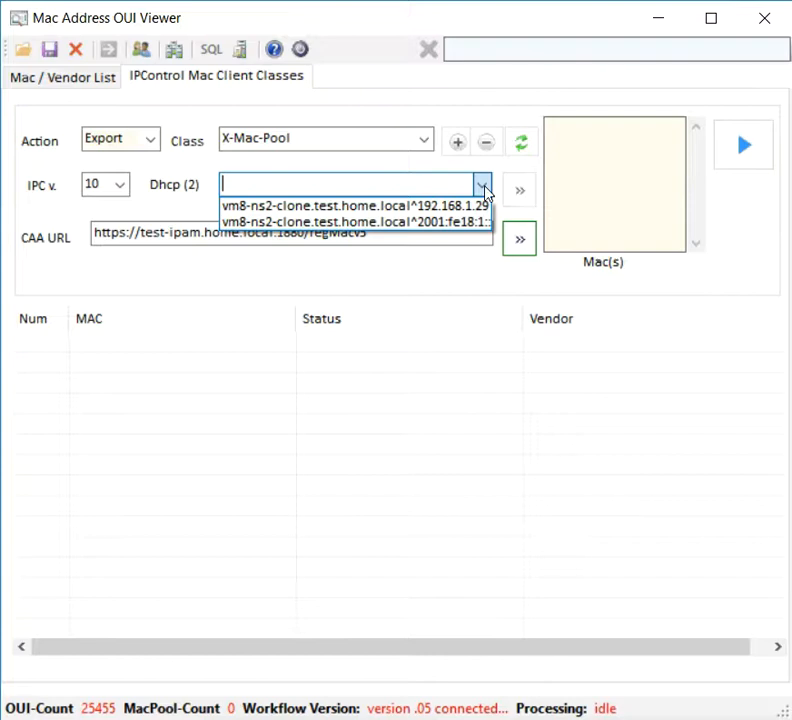
click(466, 111)
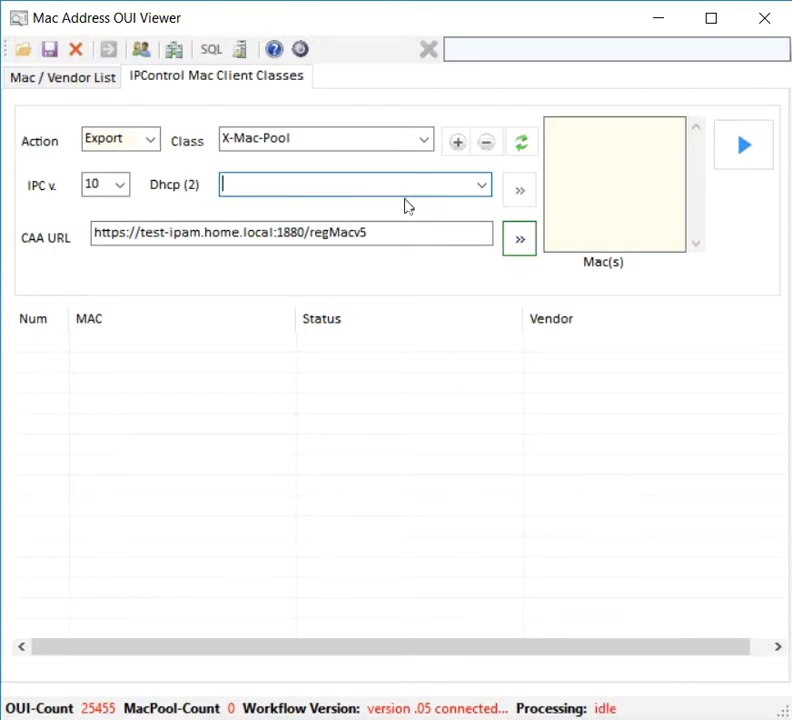
click(483, 189)
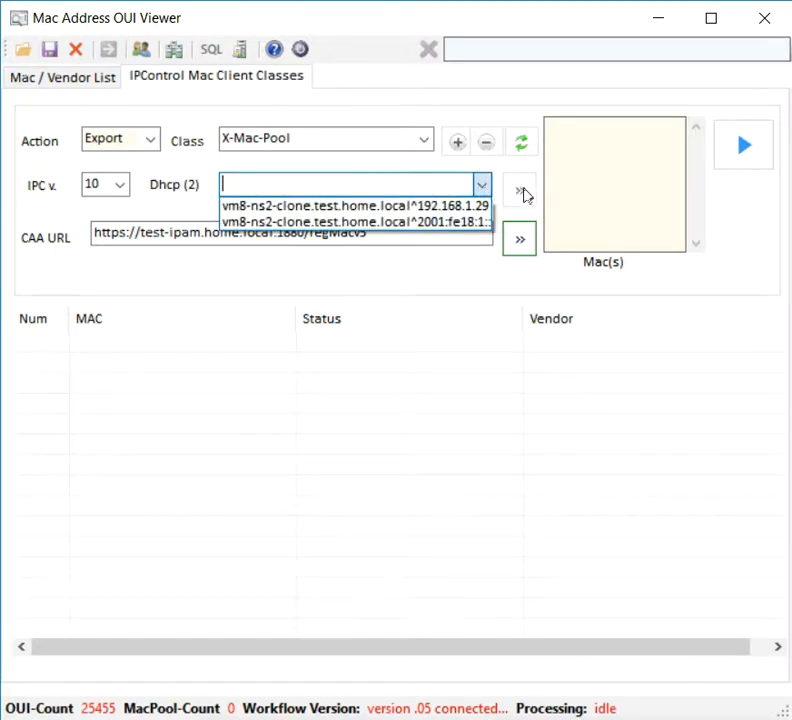
click(485, 190)
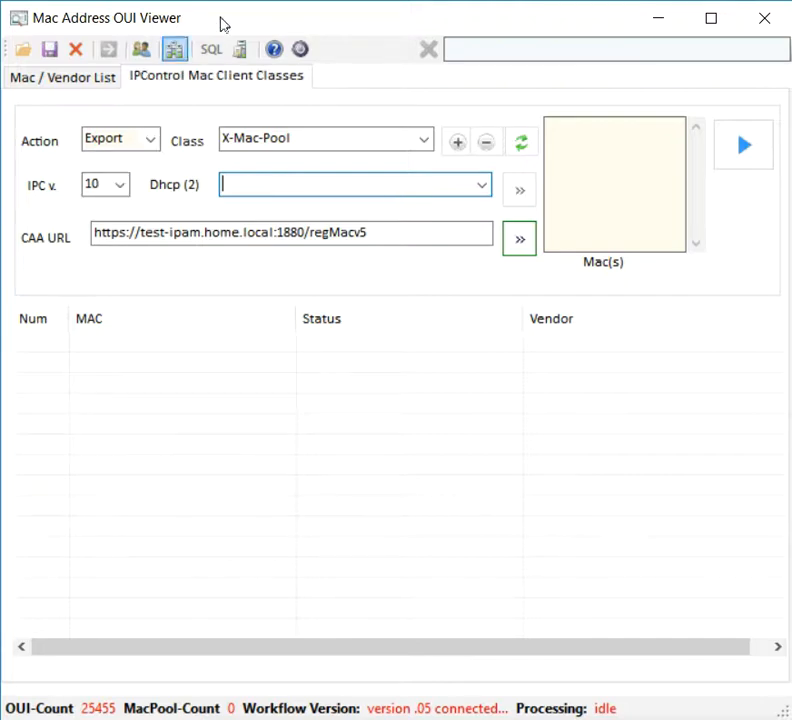
click(275, 50)
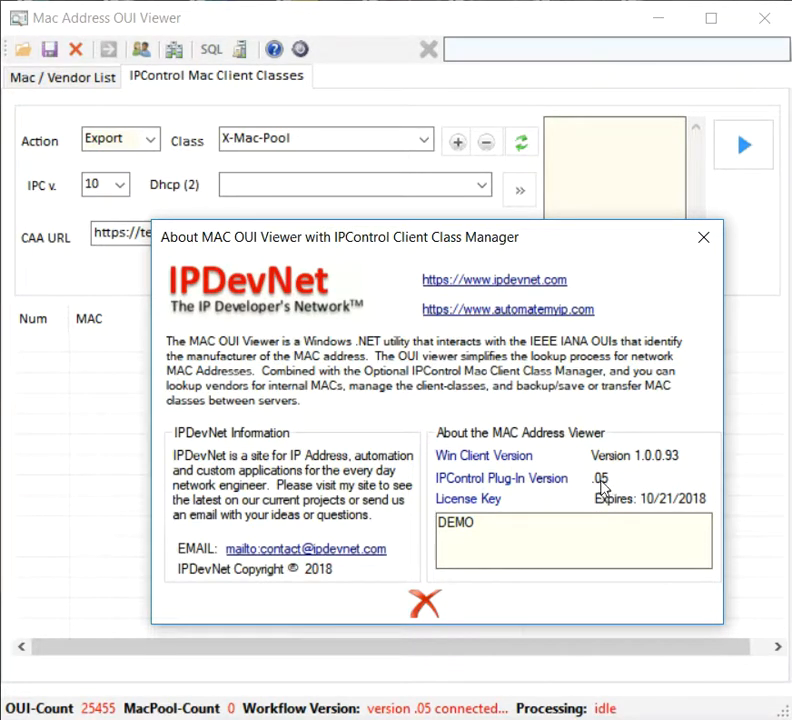
click(430, 605)
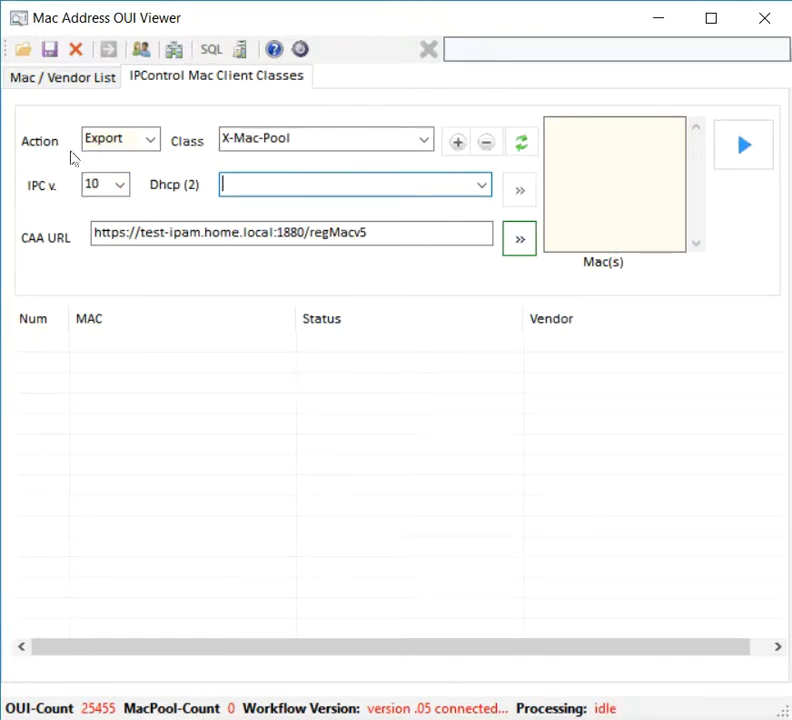
click(756, 160)
Step: Run the Export action on X-Mac-Pool and scroll through its 544 MAC entries
click(756, 160)
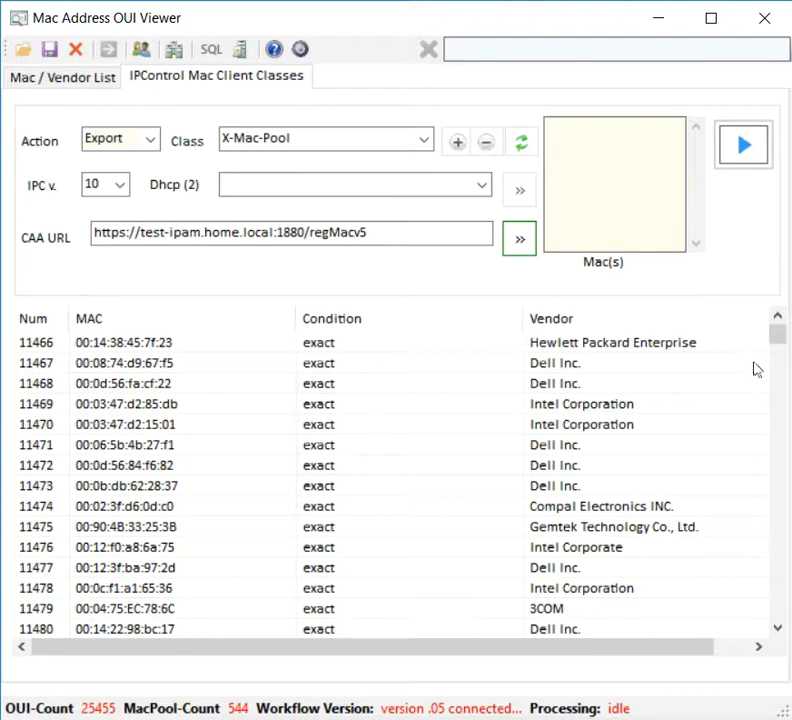
drag(776, 336, 776, 461)
drag(775, 524, 778, 681)
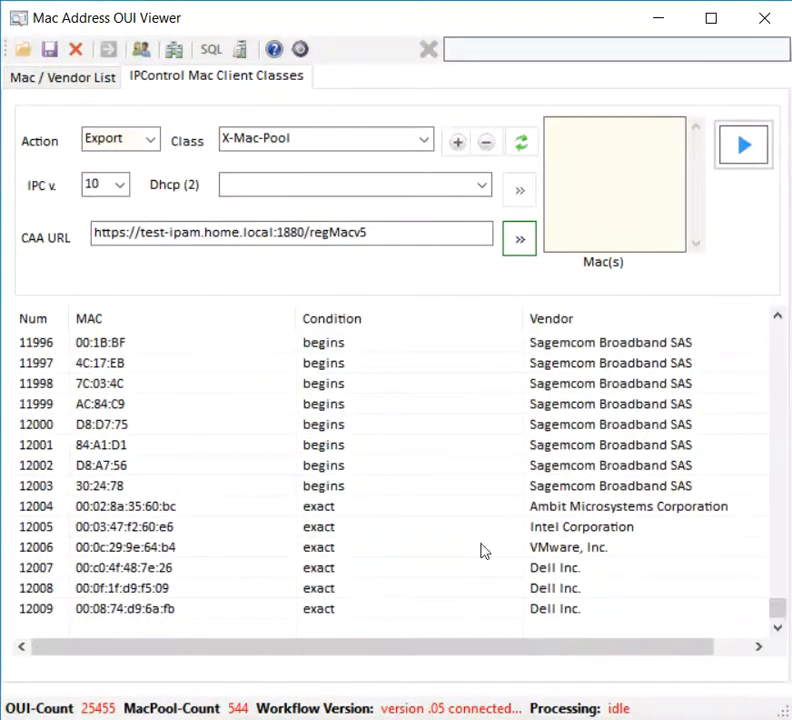
scroll(278, 456, up, 1)
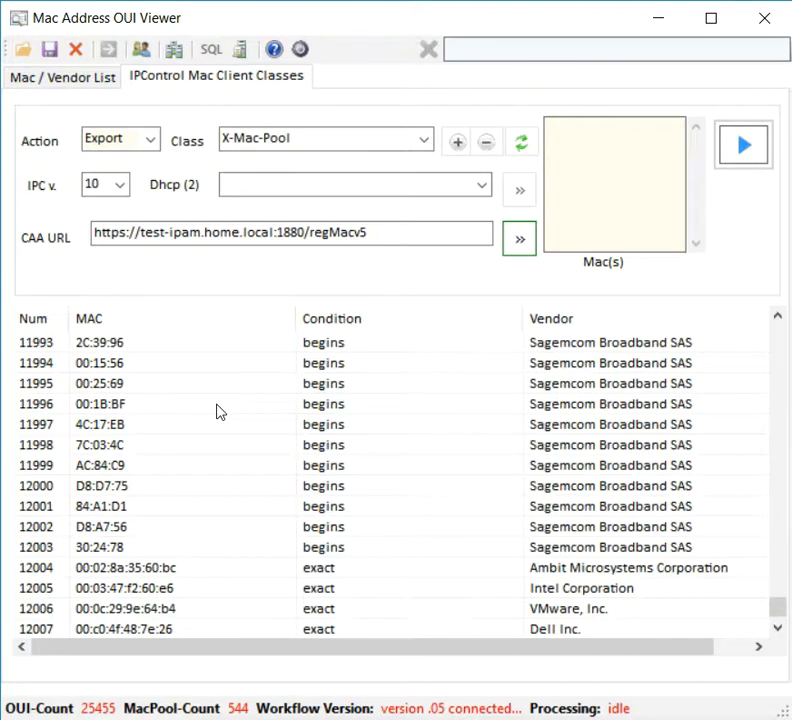
scroll(232, 414, down, 1)
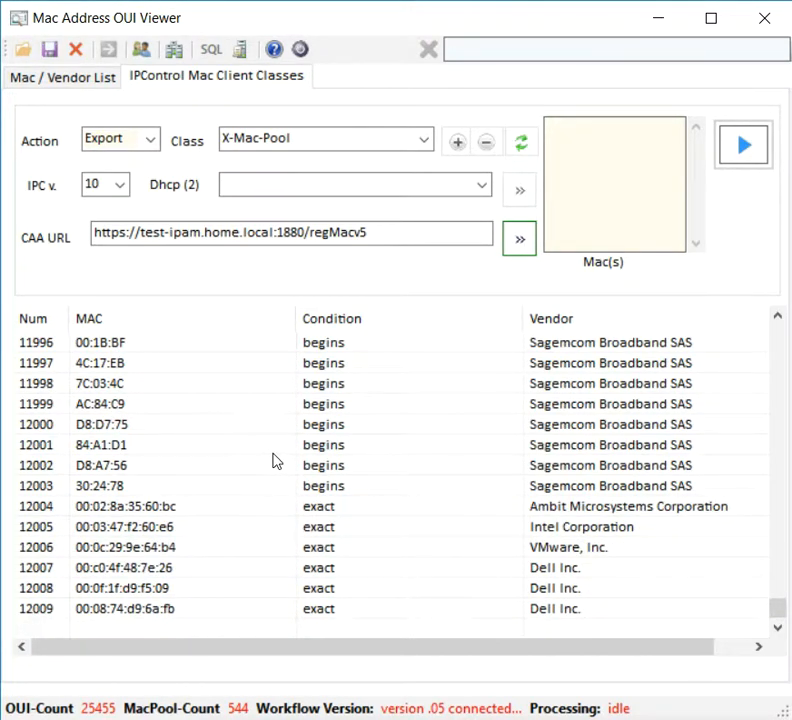
scroll(279, 456, up, 4)
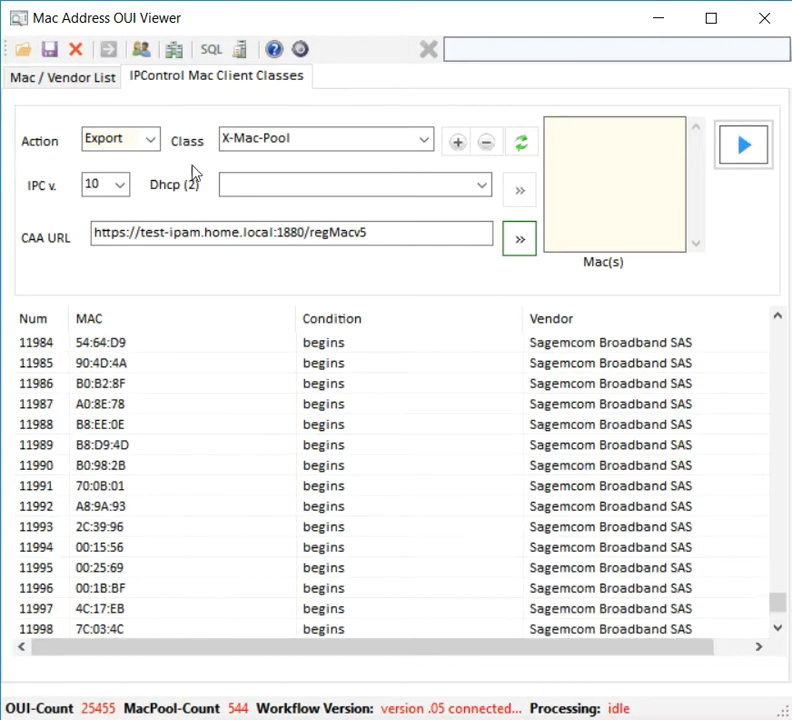
Step: Search the vendor list for 'apple' and copy its prefixes (F0:76:6F, 40:CB:C0…) into Mac(s)
click(79, 86)
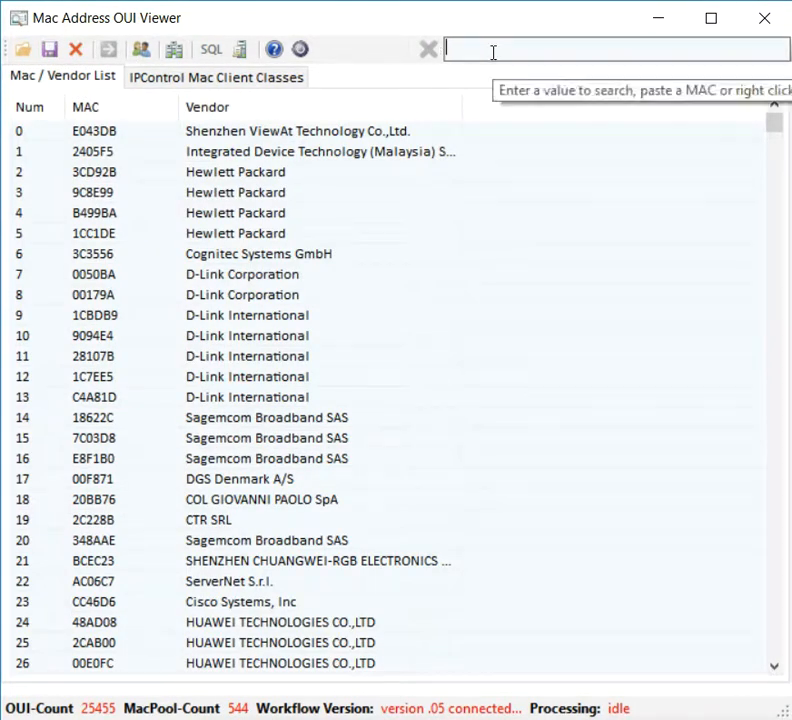
text(apple)
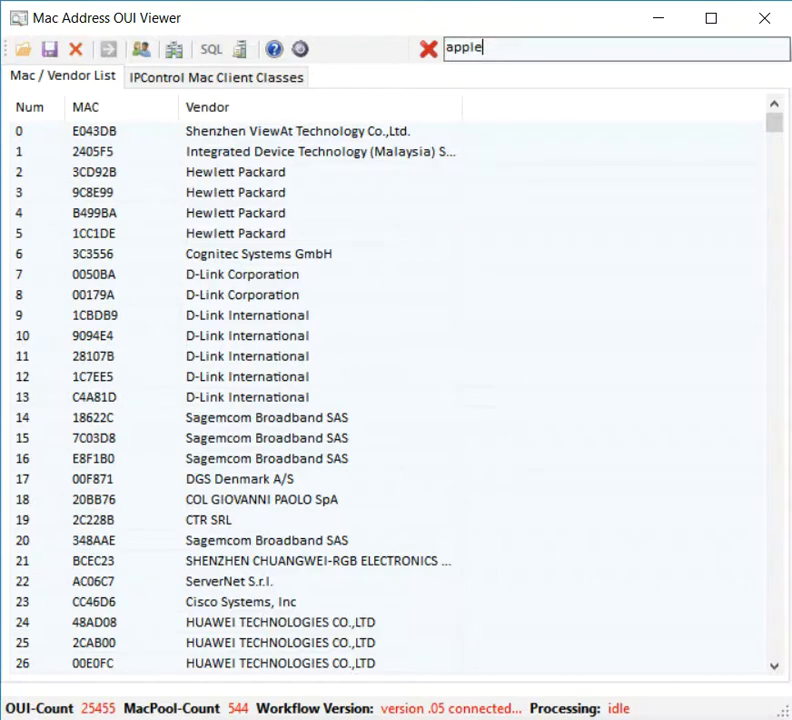
key(Return)
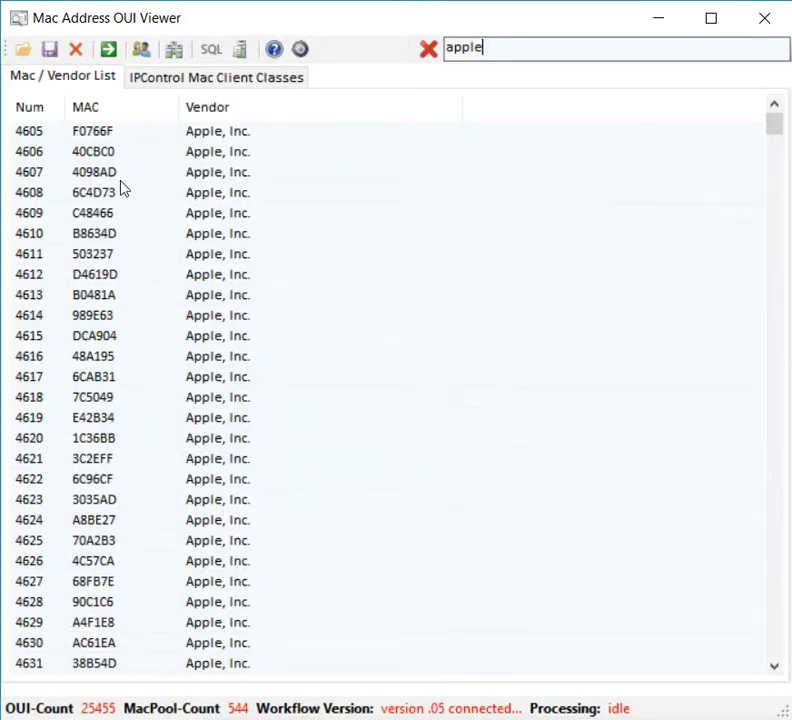
click(109, 52)
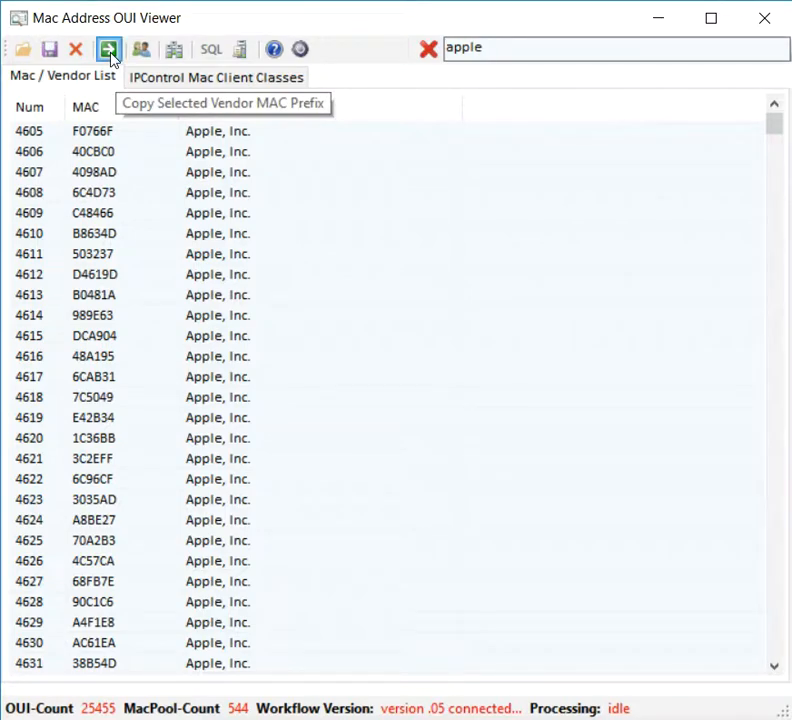
click(219, 79)
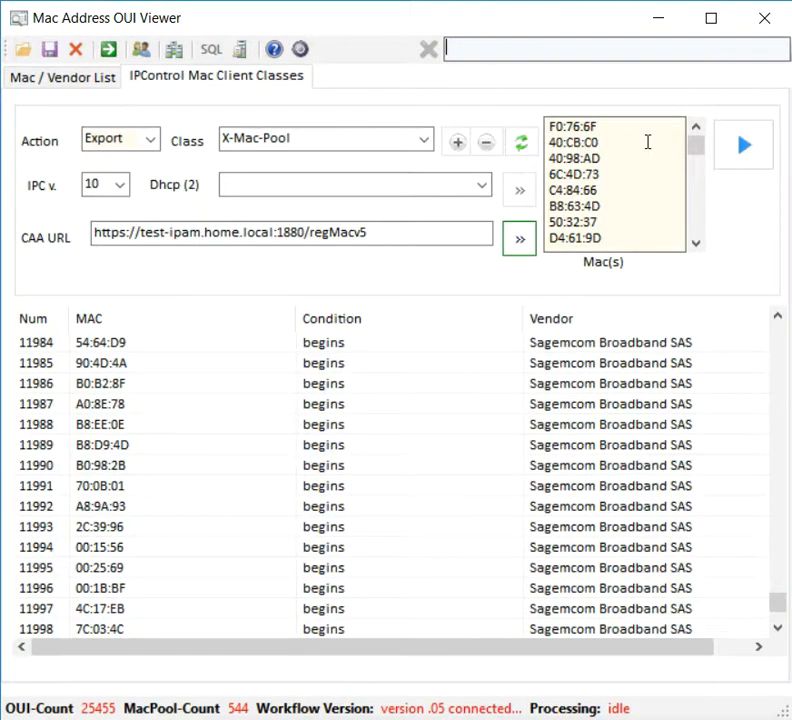
Step: Set Action to Add and create a new client class named Apple-Devices
click(701, 171)
drag(701, 171, 695, 143)
click(150, 140)
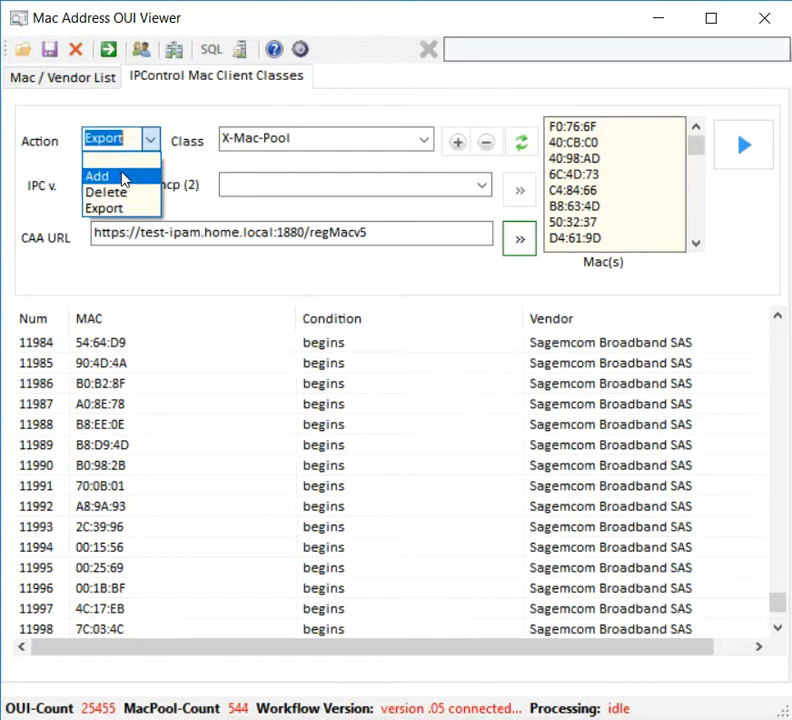
click(124, 176)
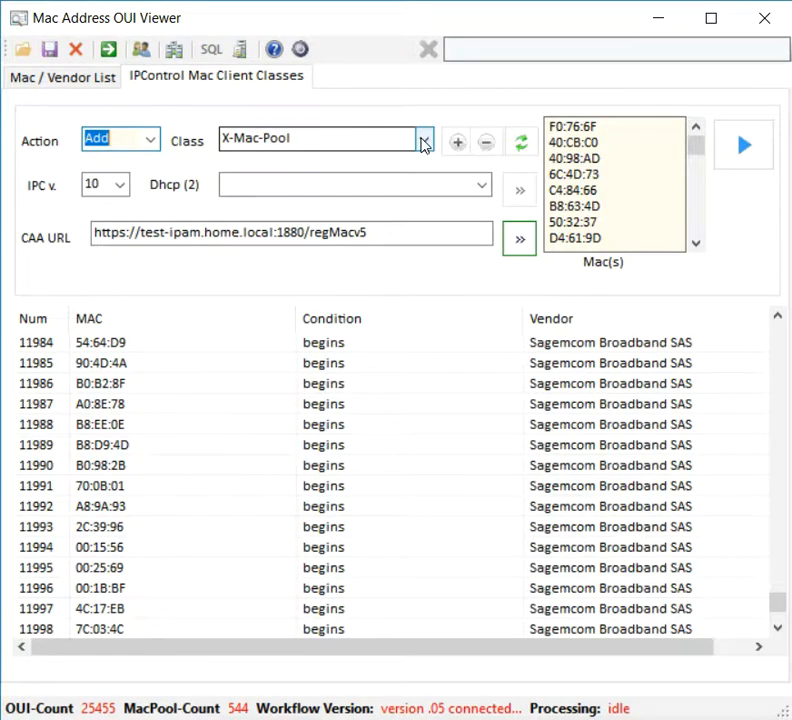
click(458, 142)
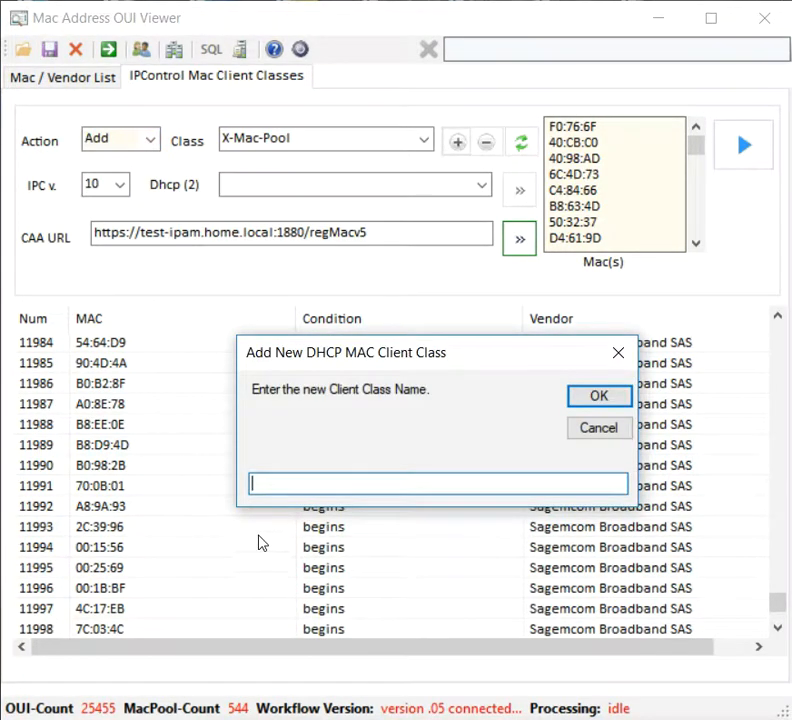
text(Apple-Devices)
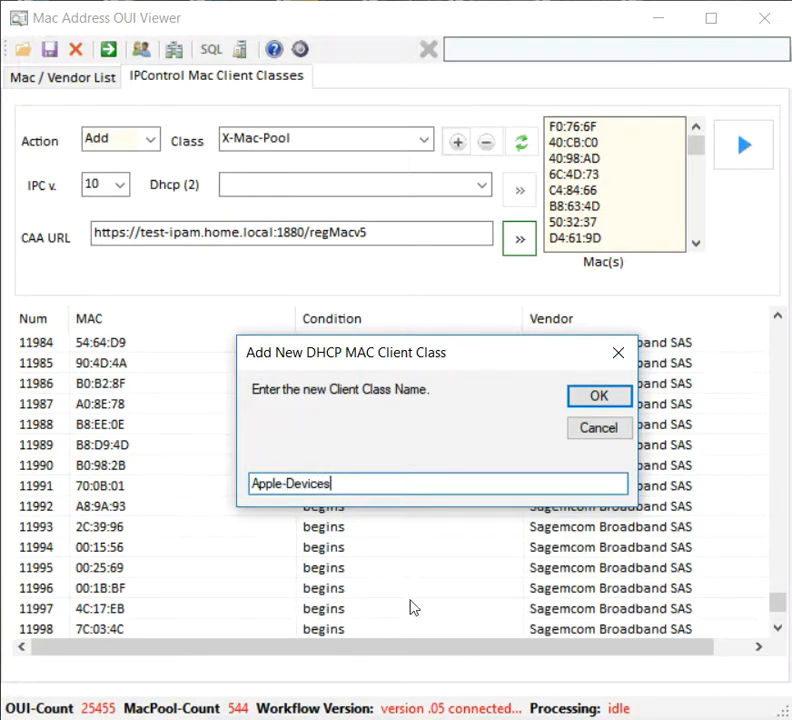
click(574, 402)
Step: Run the Add job so every Apple prefix joins Apple-Devices, MacPool-Count 671
click(743, 148)
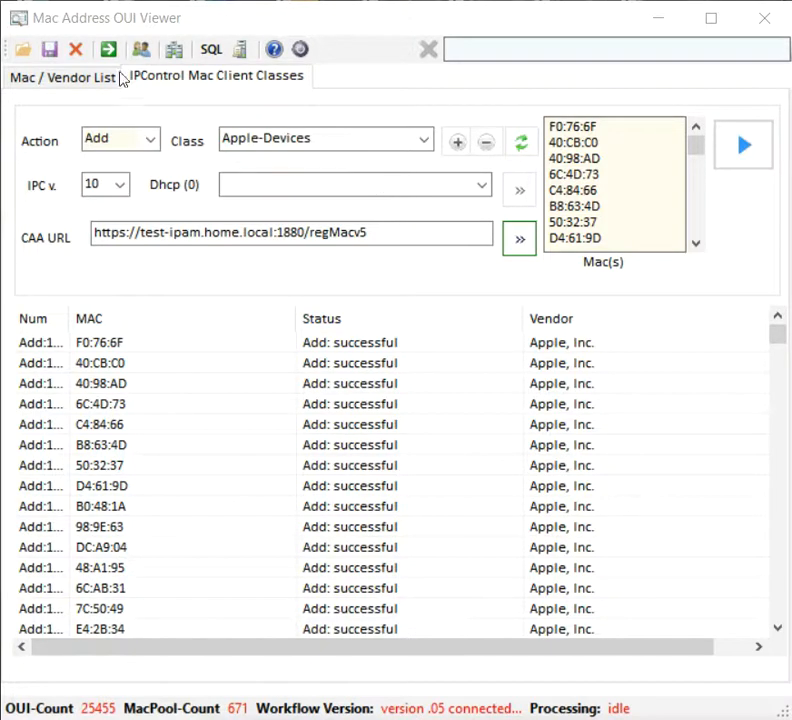
Step: Open the audit table, widen the Action column, and scroll to the last of 672 records
click(243, 50)
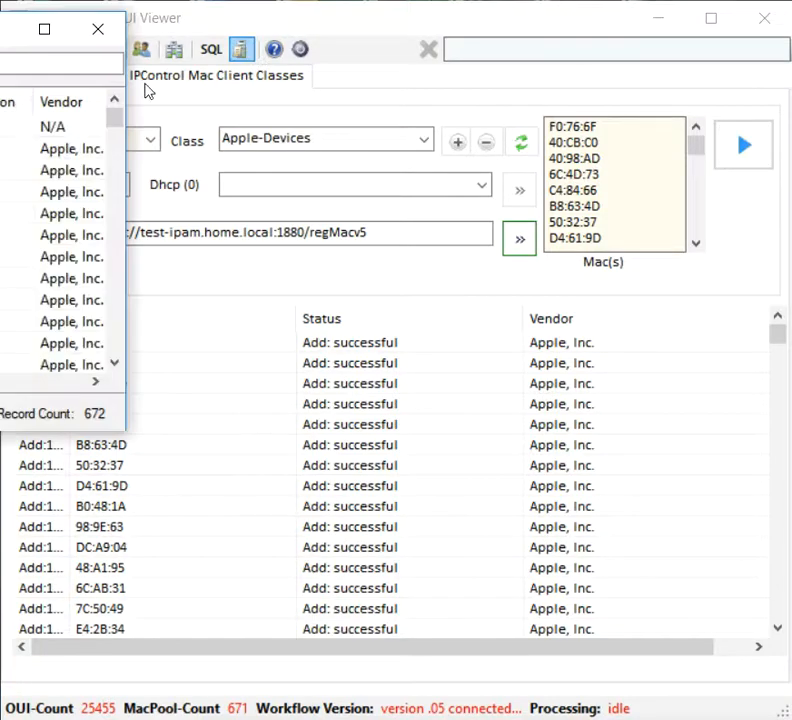
drag(5, 29, 305, 98)
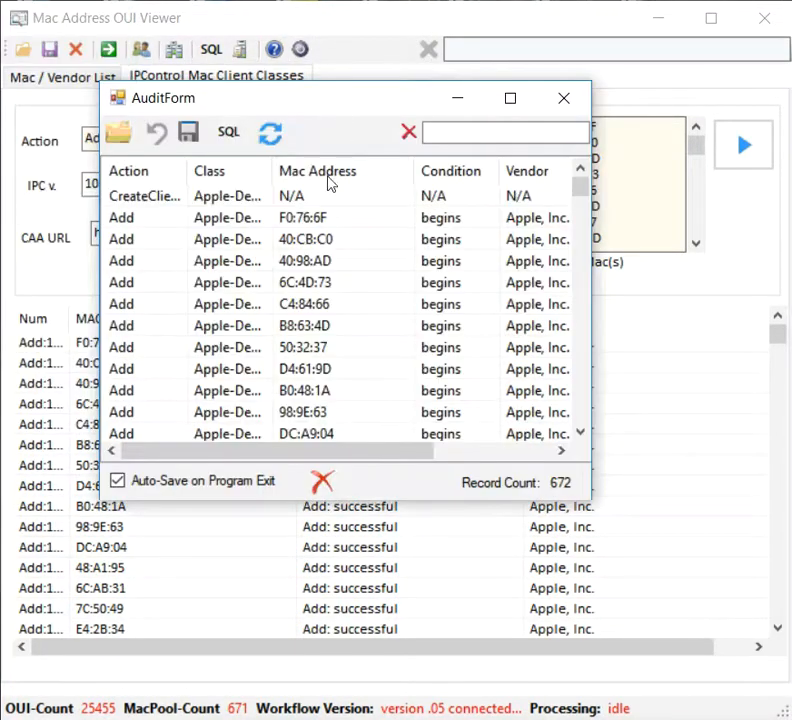
click(138, 197)
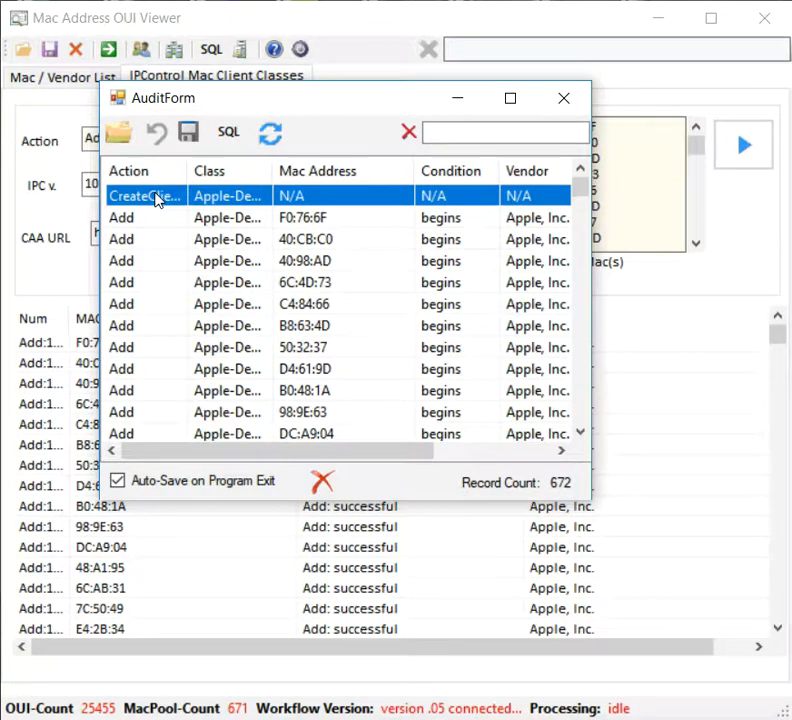
double_click(187, 170)
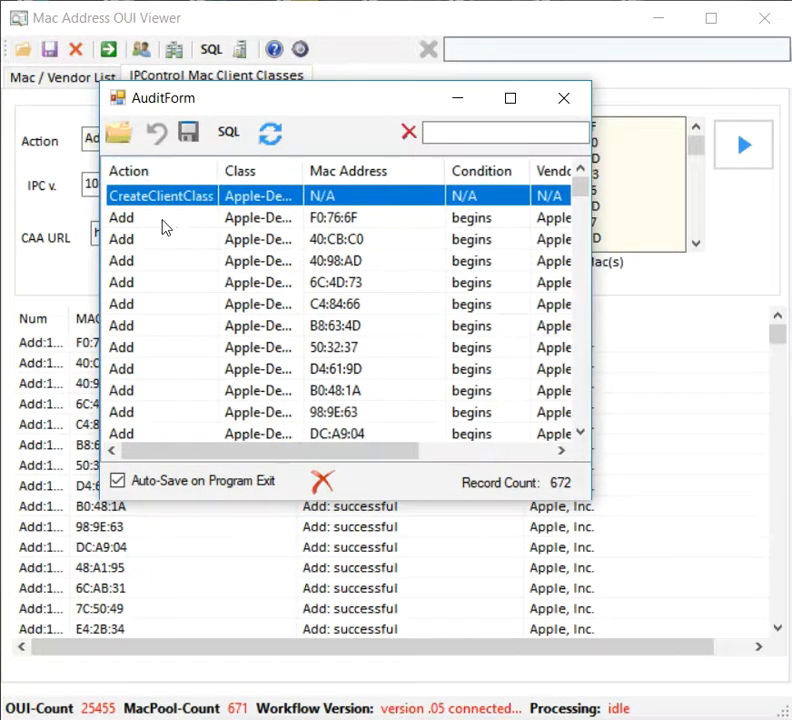
scroll(170, 215, down, 5)
scroll(174, 239, down, 2)
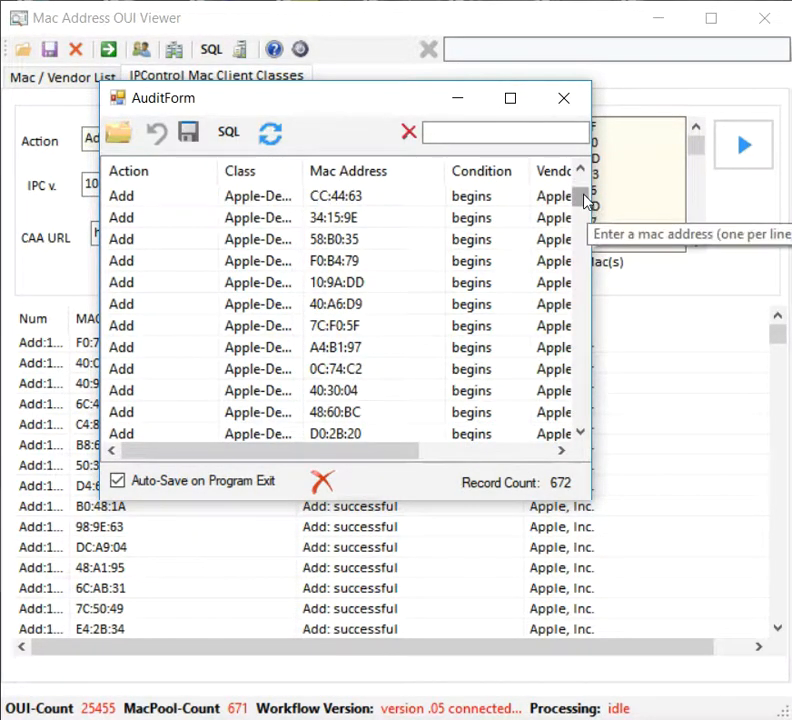
drag(580, 198, 601, 430)
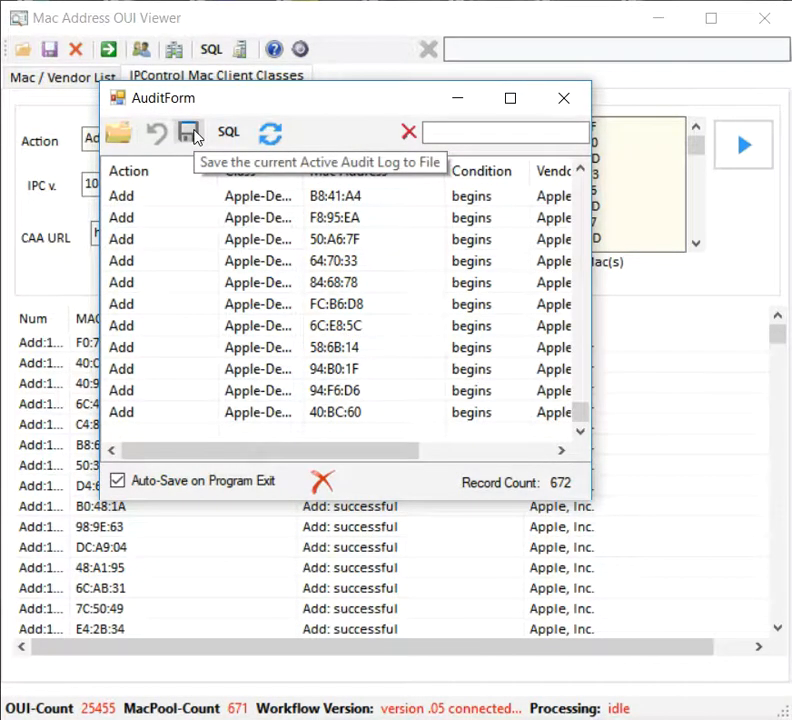
click(117, 133)
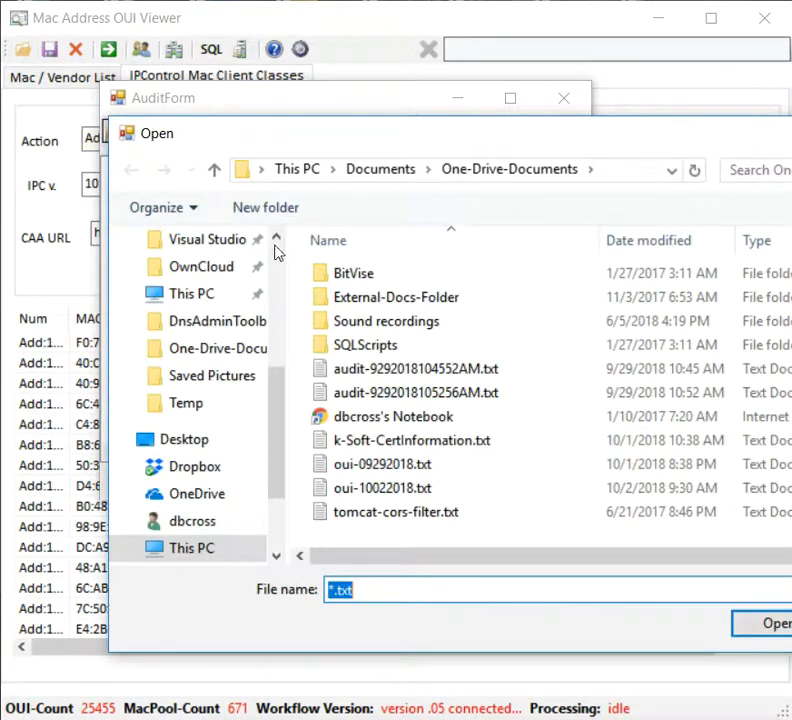
click(410, 368)
click(765, 624)
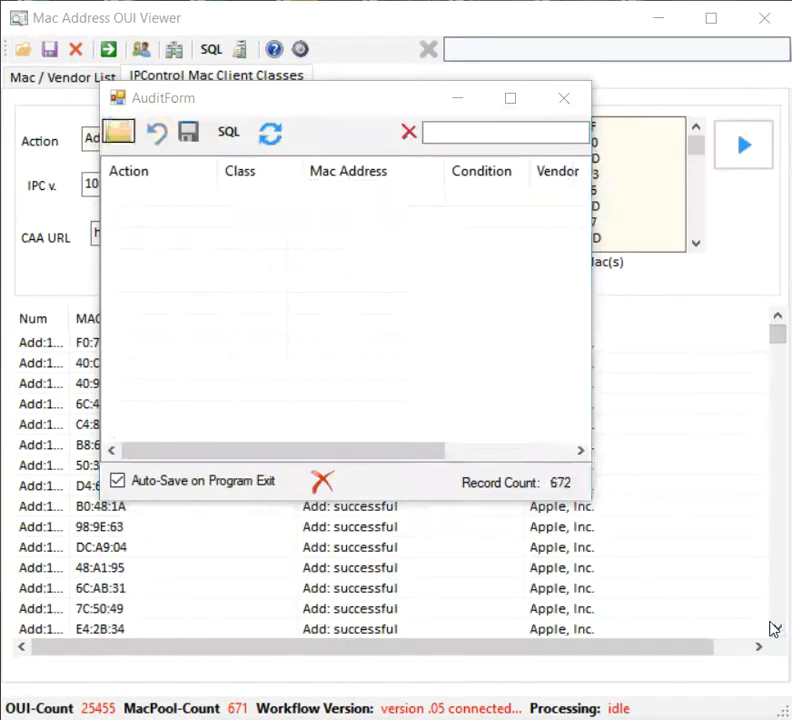
scroll(268, 290, down, 15)
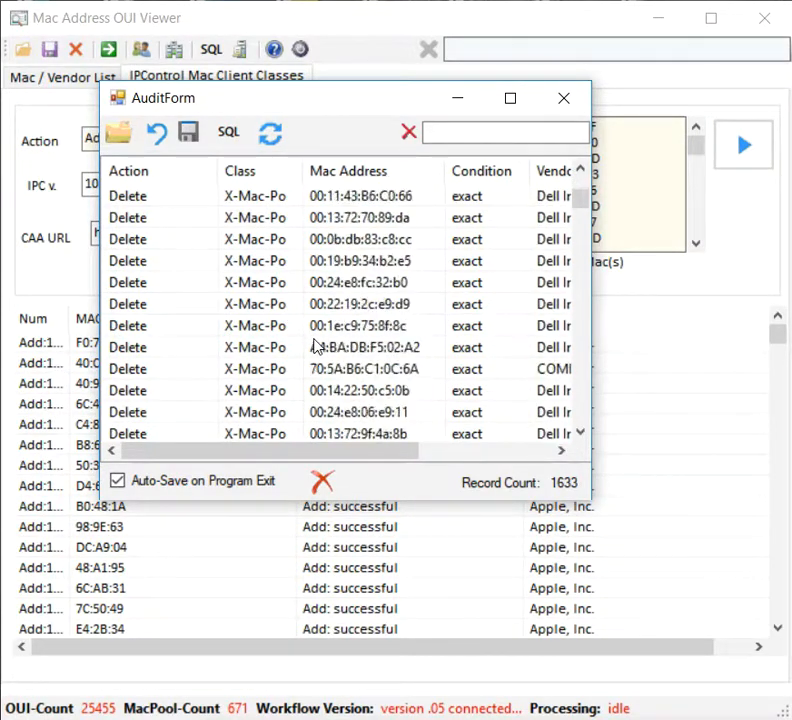
right_click(346, 200)
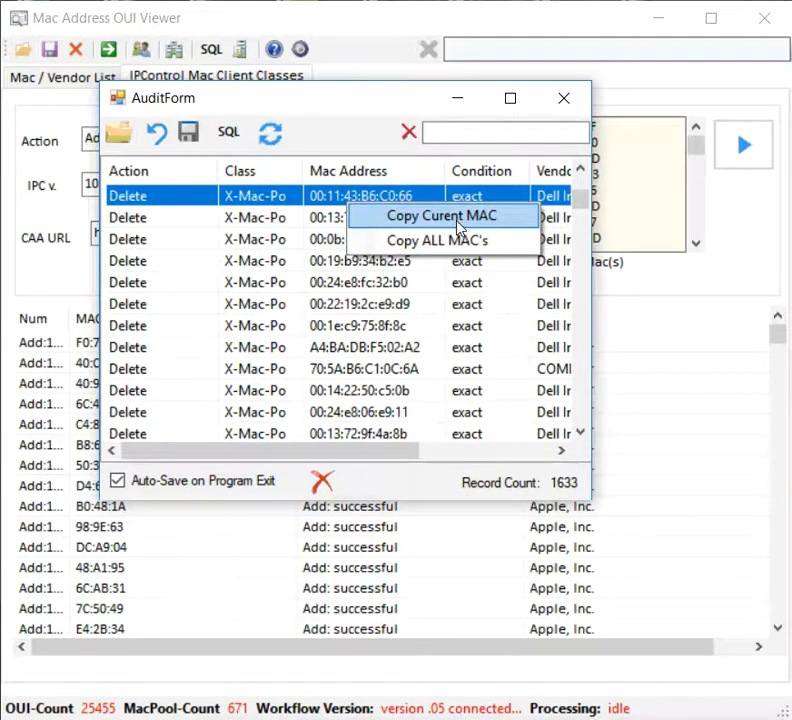
click(322, 485)
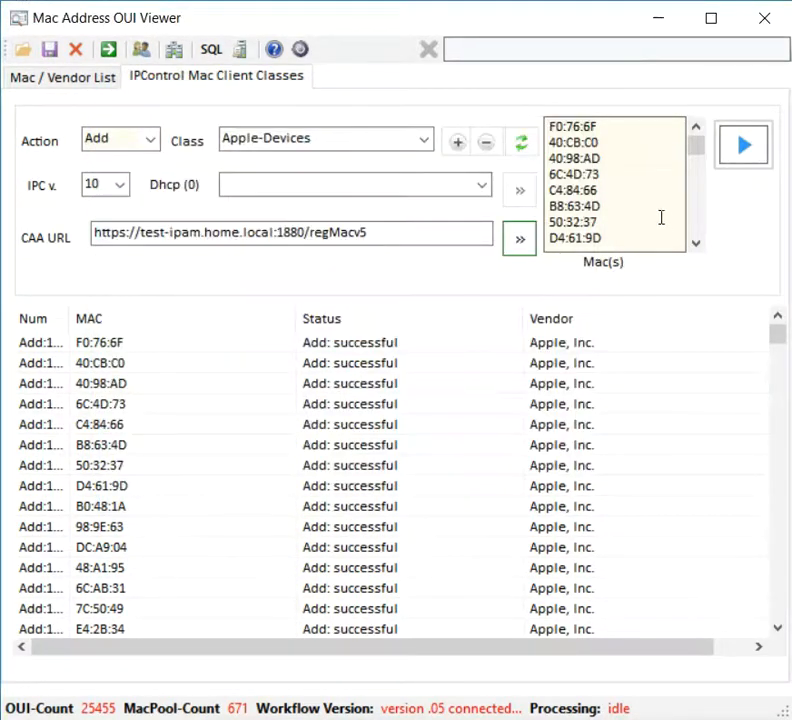
Step: Clear the Mac(s) list and reopen the audit table
right_click(654, 193)
click(735, 237)
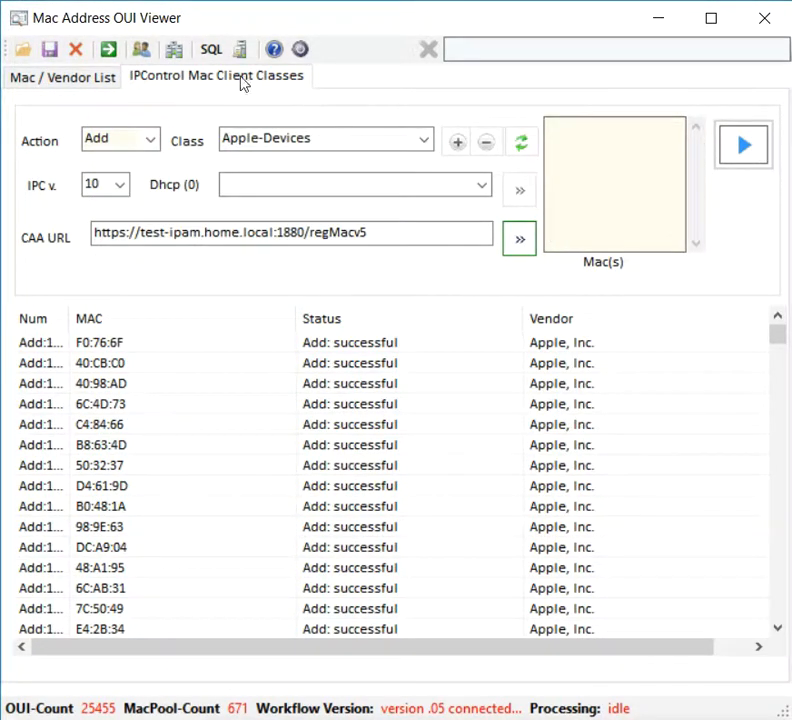
click(242, 49)
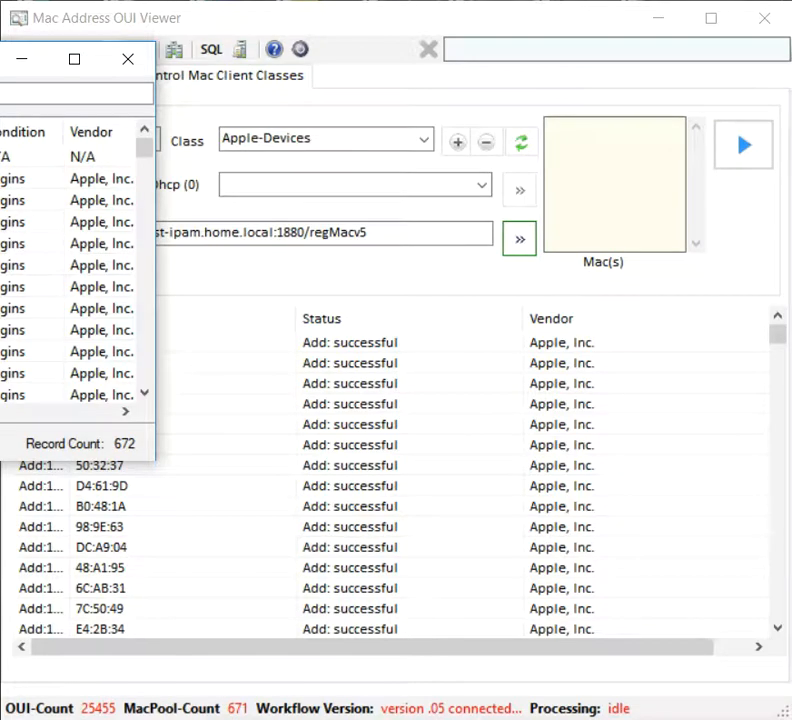
drag(0, 67, 437, 136)
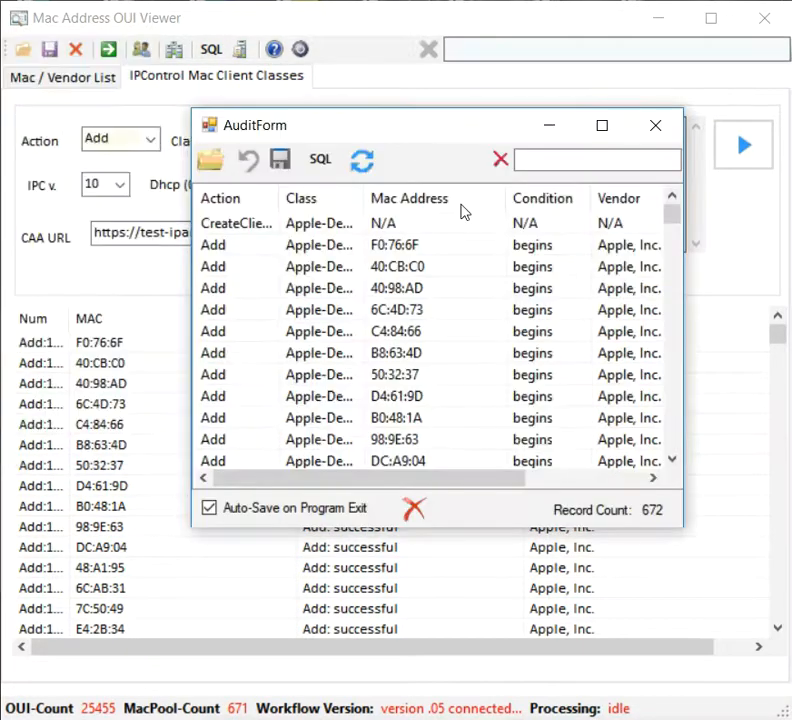
right_click(409, 250)
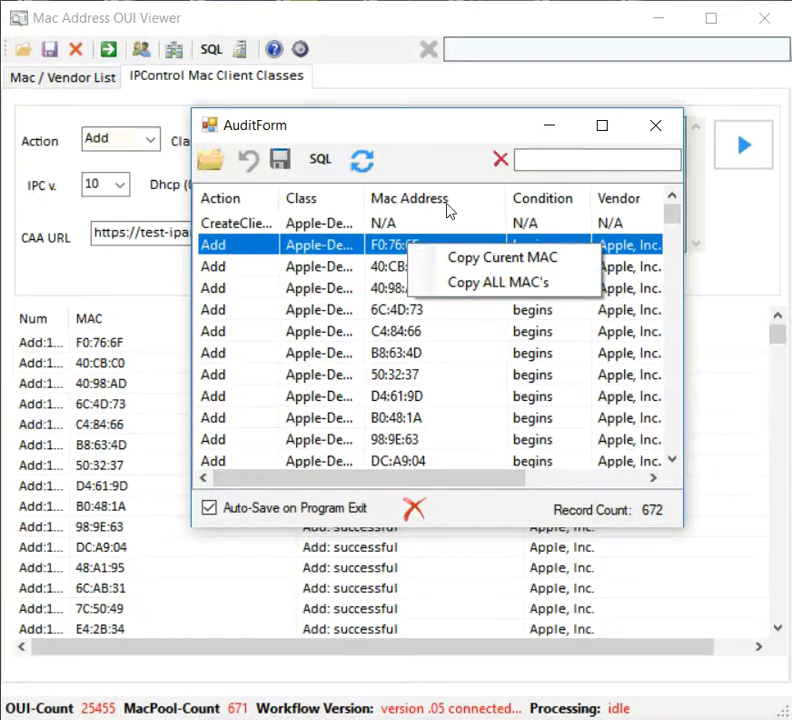
click(536, 166)
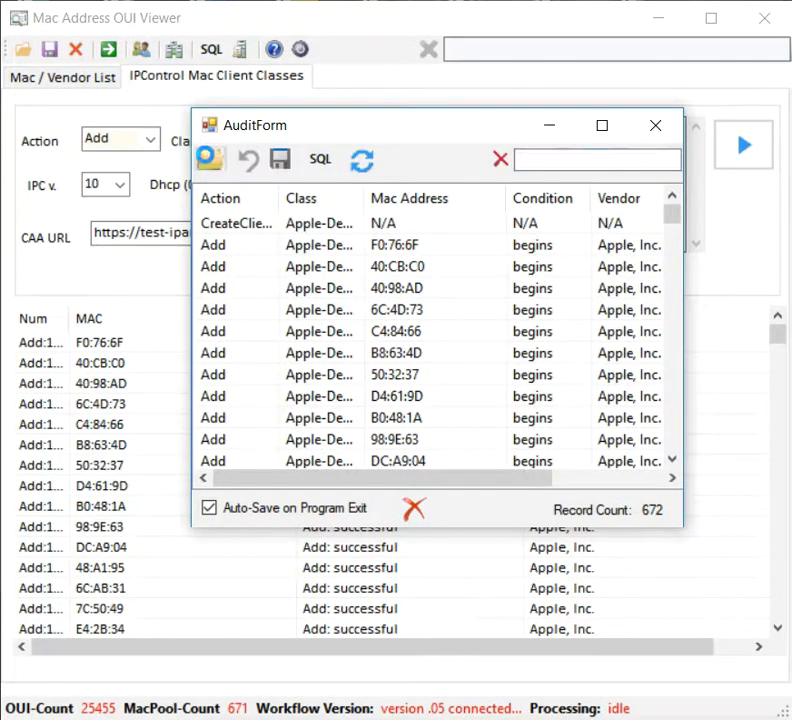
click(209, 158)
double_click(507, 396)
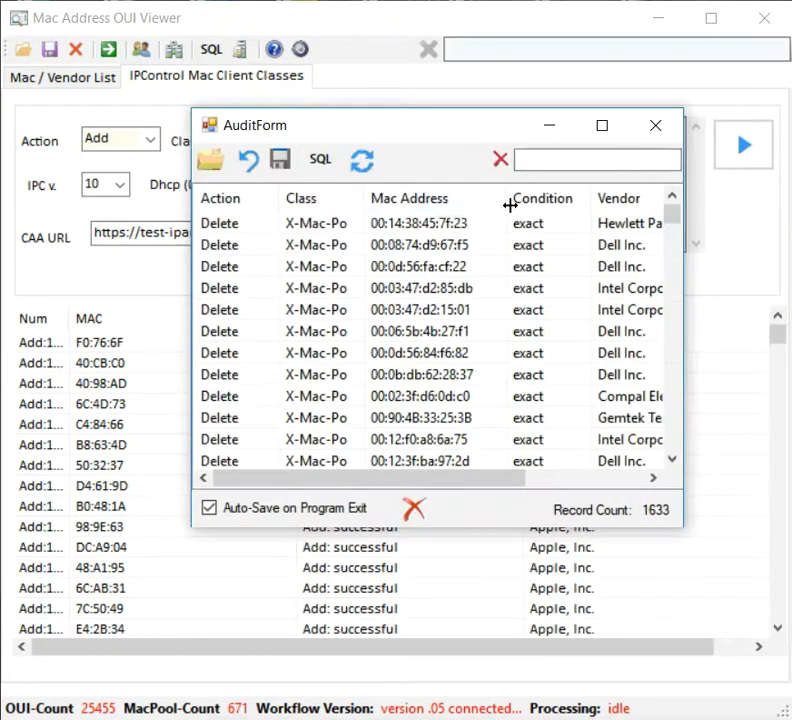
right_click(400, 254)
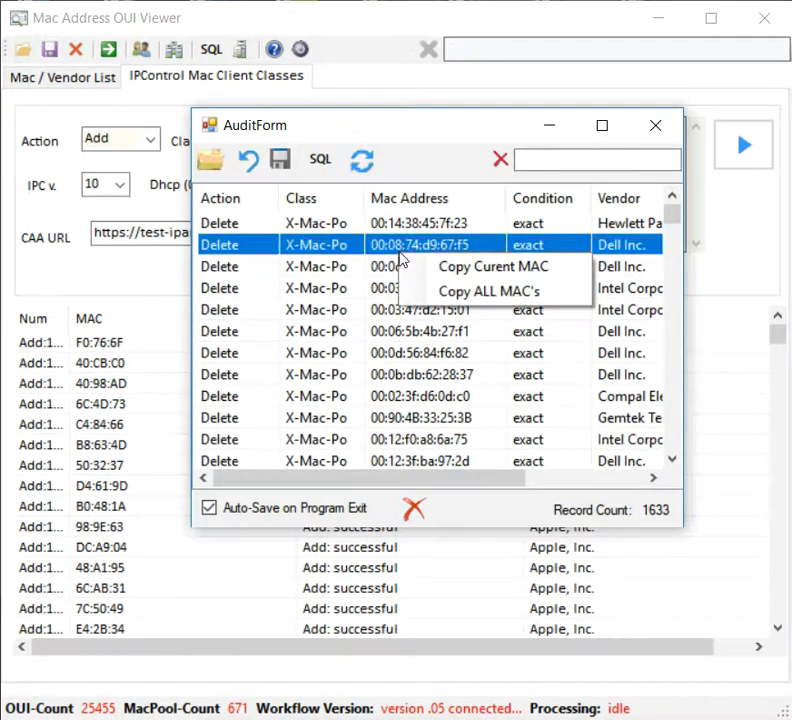
click(428, 292)
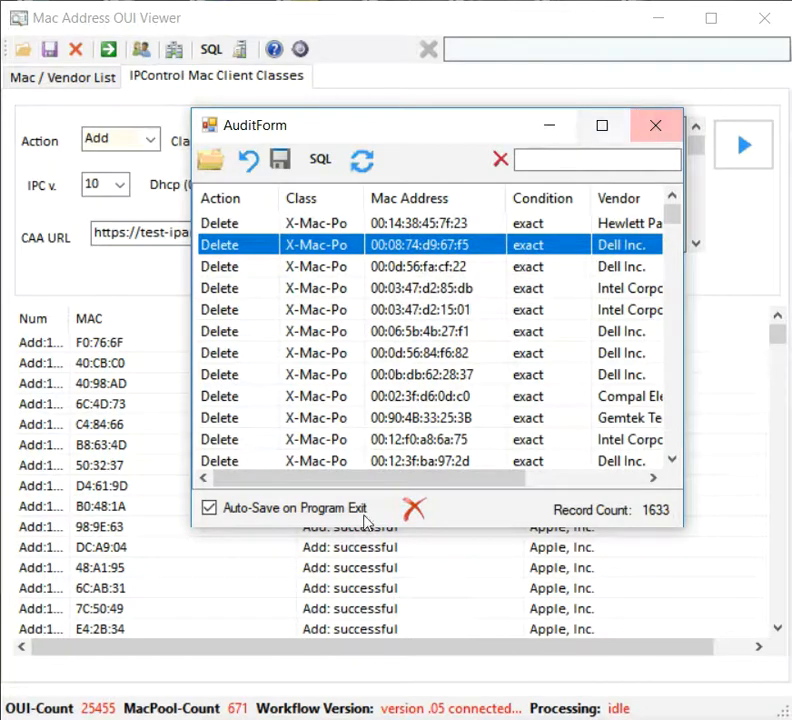
click(415, 510)
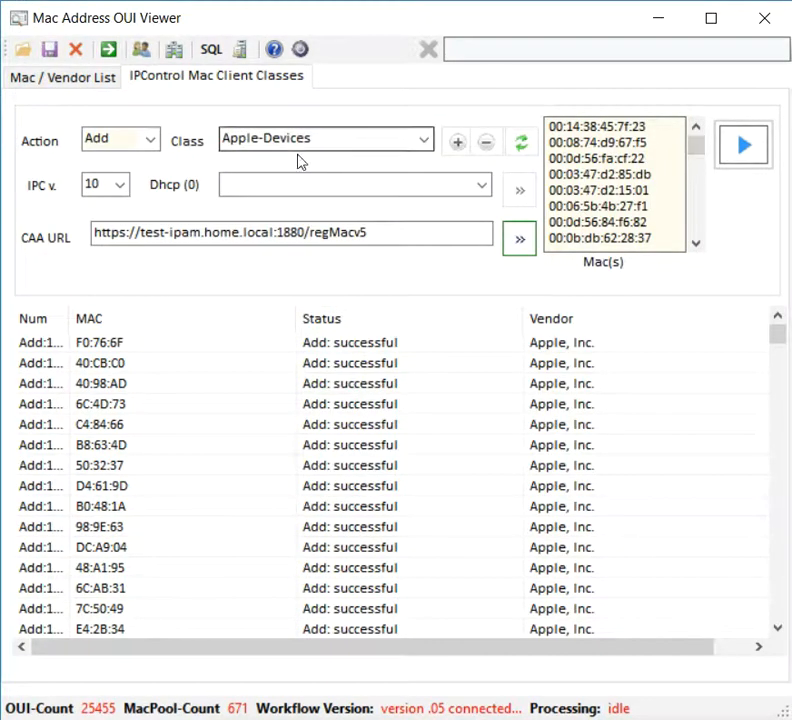
Step: Switch the client class to X-Mac-Pool and add the listed MACs to it
click(426, 141)
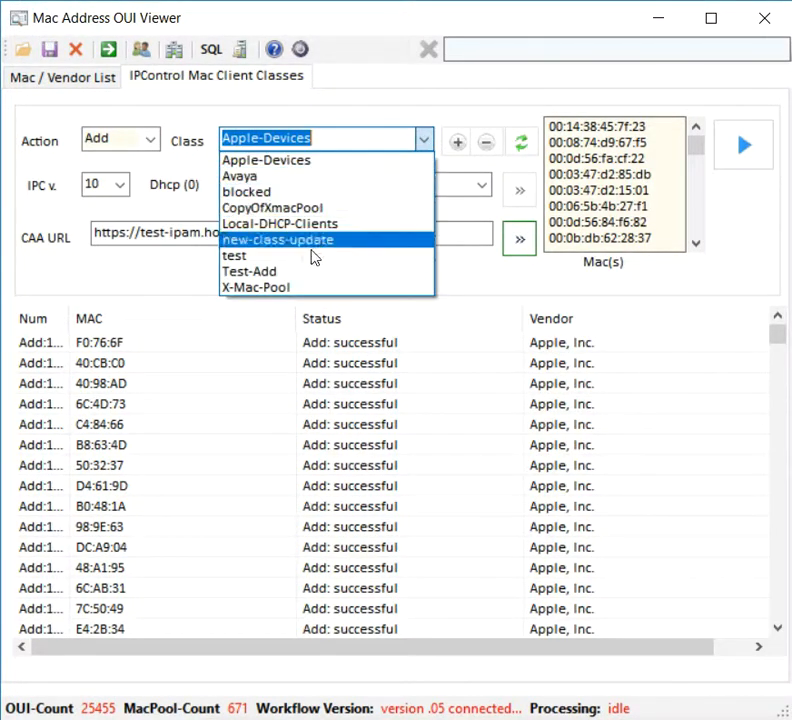
click(323, 286)
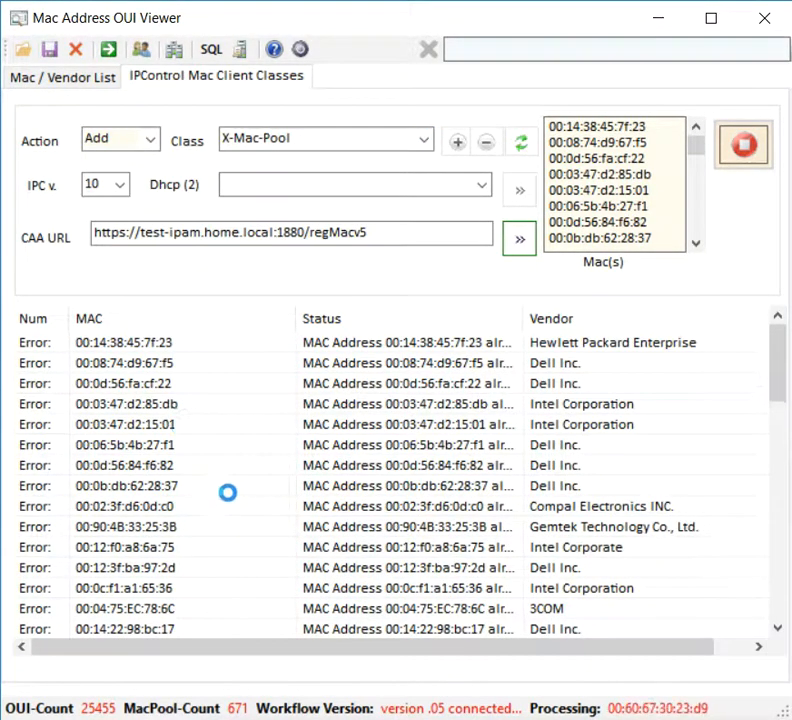
scroll(127, 454, down, 5)
scroll(265, 456, down, 1)
scroll(307, 470, down, 3)
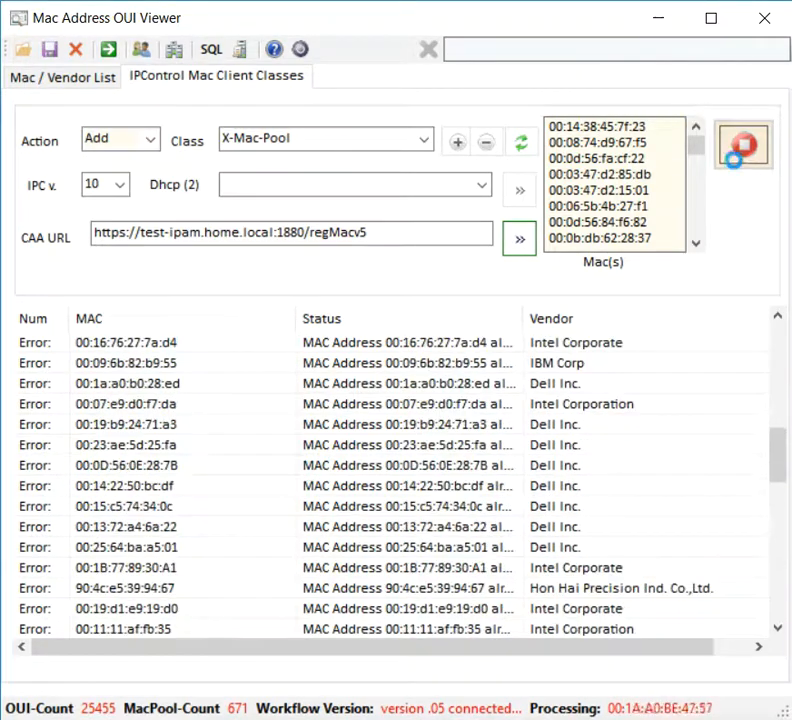
Step: Cancel the running add after each MAC returns an 'already' error
click(718, 159)
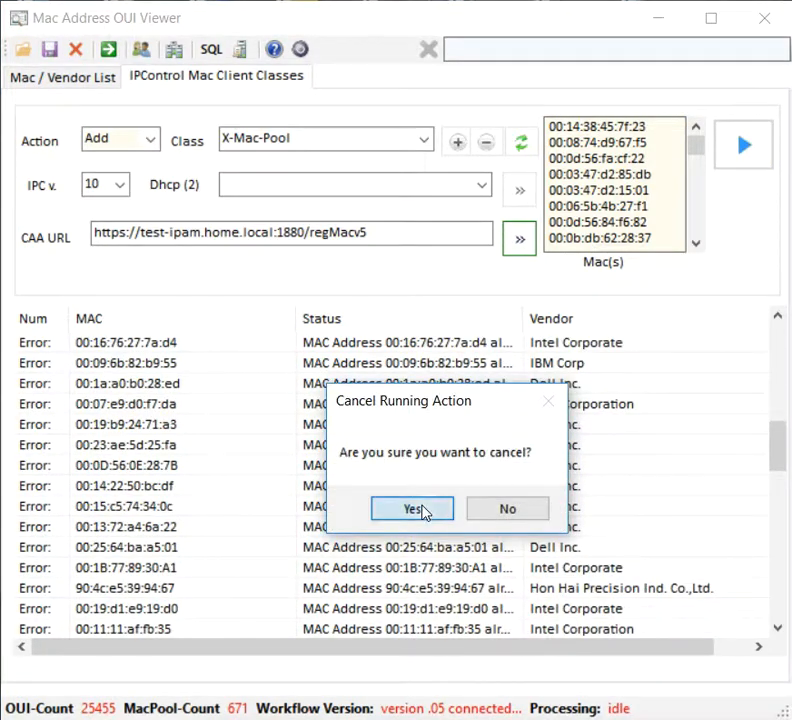
click(380, 510)
scroll(463, 470, down, 10)
scroll(480, 460, up, 15)
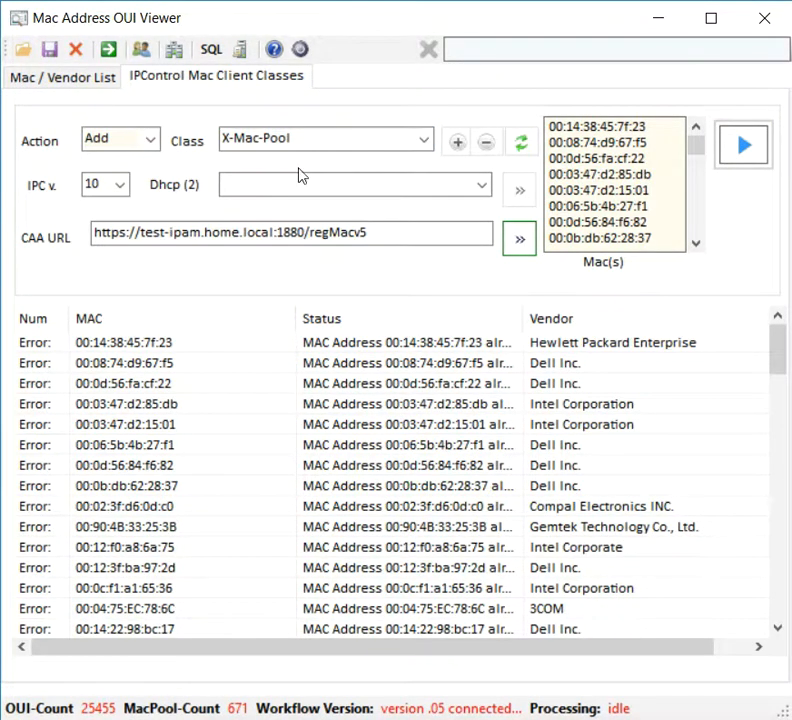
Step: Clear the Mac(s) list and fill it with 00:14:38:45:7f:23 copied from the first result row
right_click(119, 364)
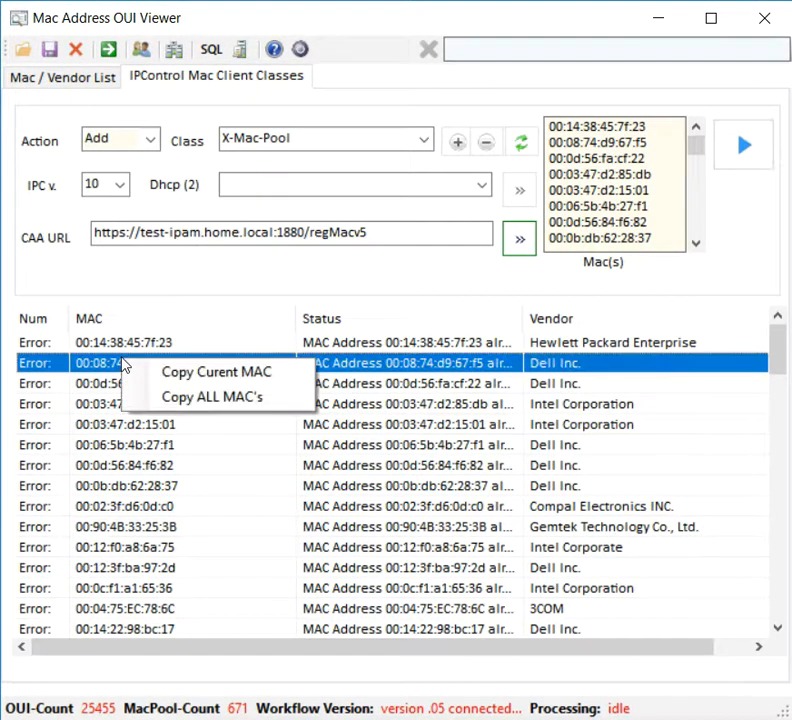
click(198, 371)
right_click(640, 176)
click(684, 213)
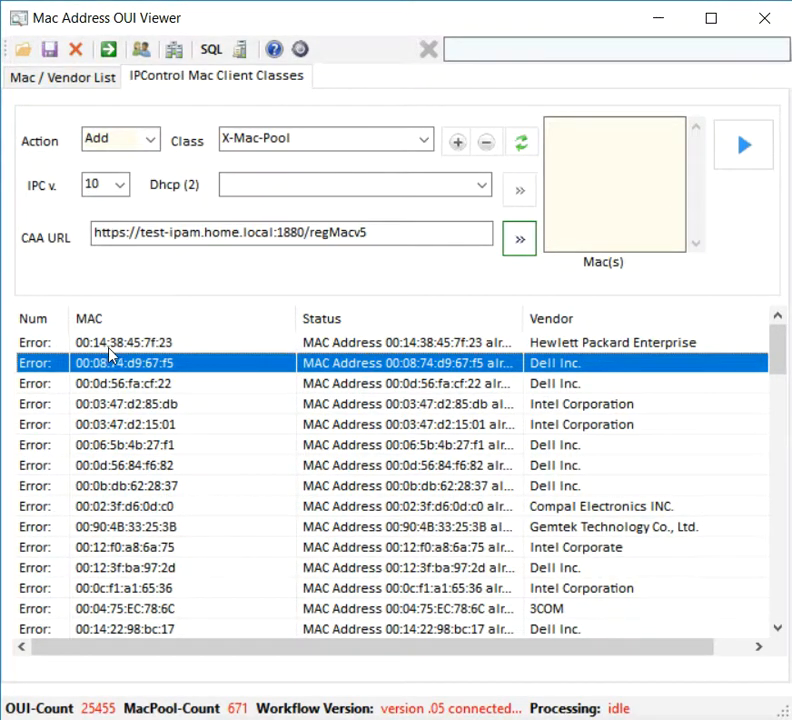
right_click(130, 352)
click(157, 372)
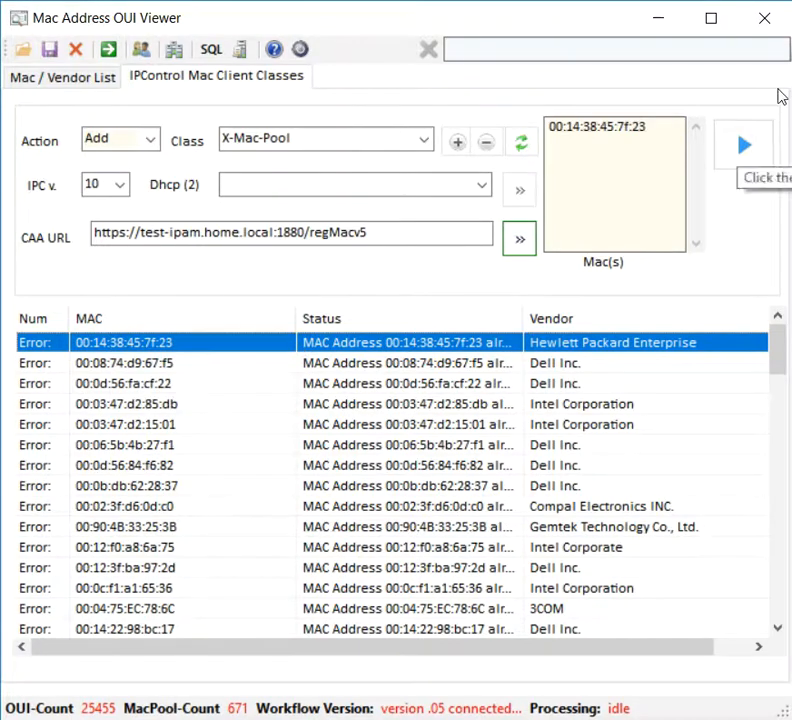
Step: Set the action to Delete and run it to remove 00:14:38:45:7f:23 from X-Mac-Pool
click(150, 140)
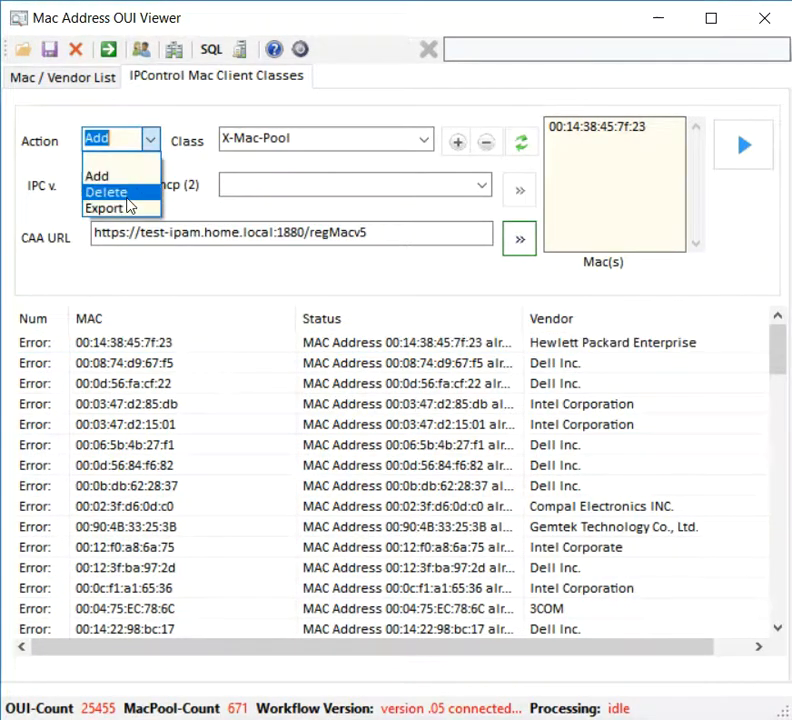
click(129, 192)
click(742, 152)
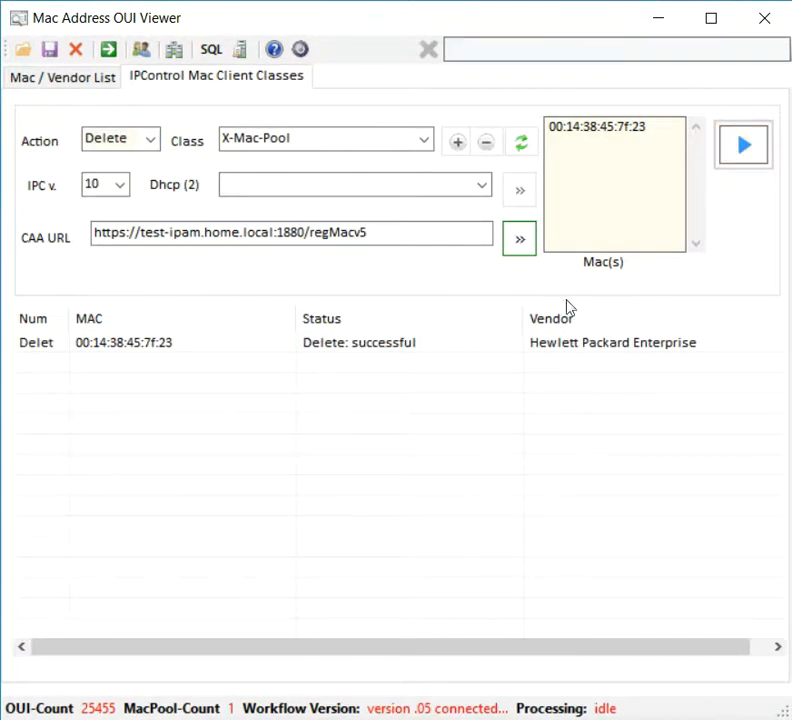
click(484, 187)
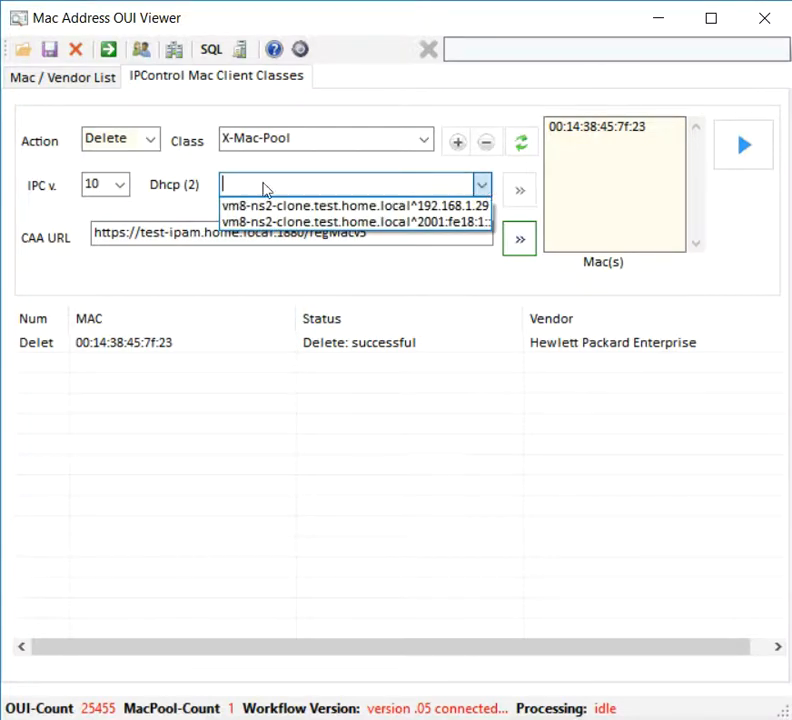
Step: Deploy the DHCP configuration to vm8-ns2-clone at 192.168.1.29, confirming and acknowledging the prompts
click(326, 206)
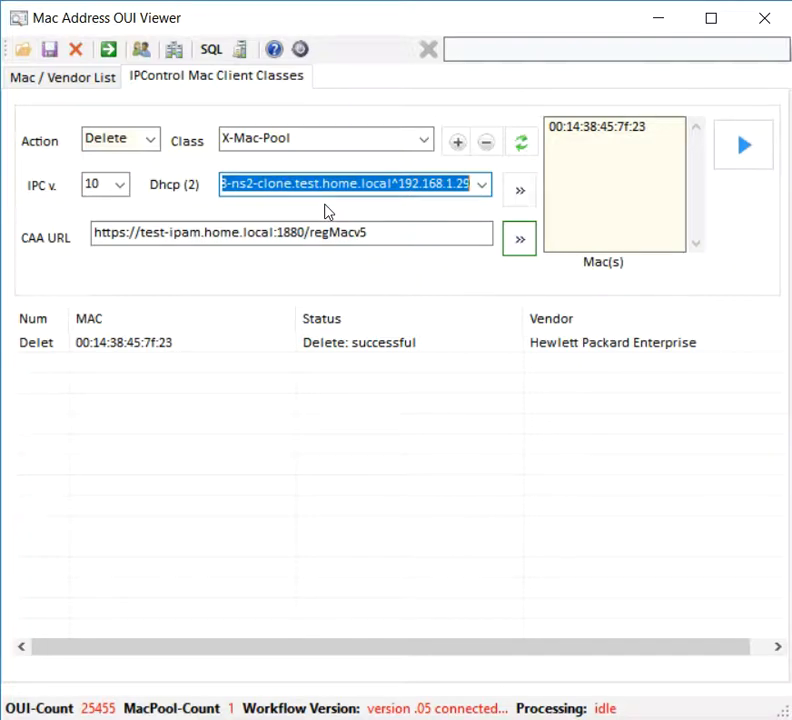
click(516, 196)
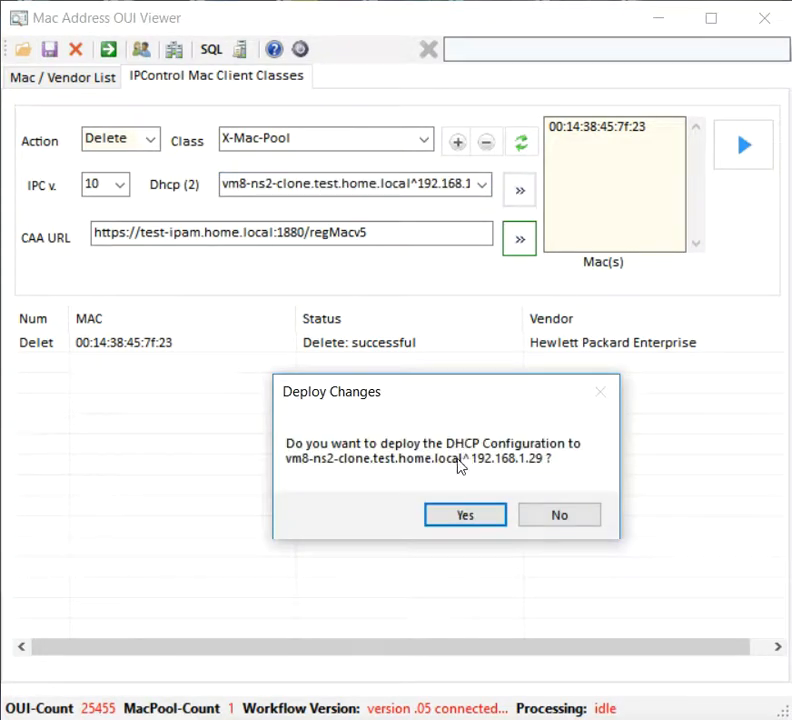
click(491, 516)
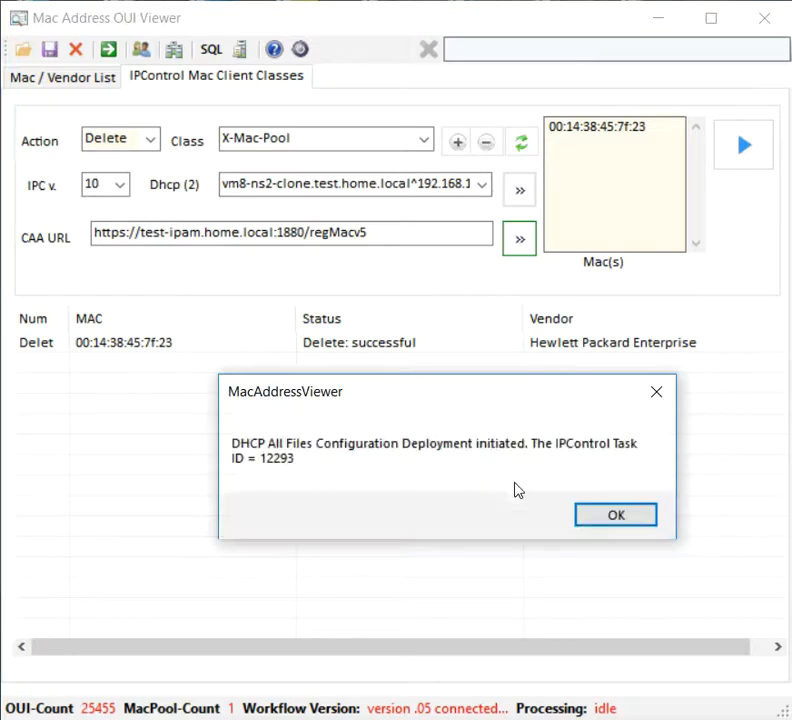
click(618, 516)
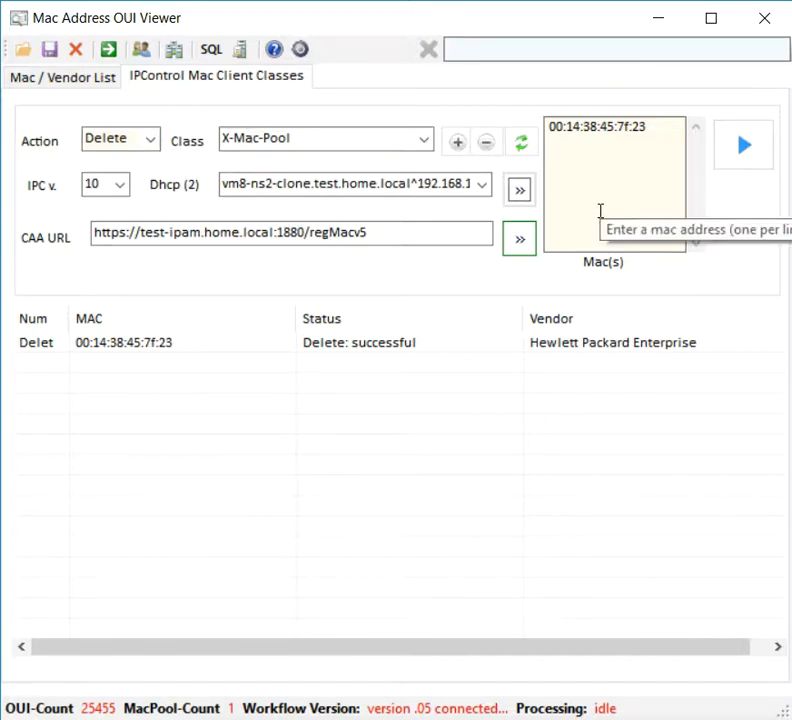
Step: Export the SQL script, replacing the existing Mac-Add.sql in One-Drive-Documents
click(214, 51)
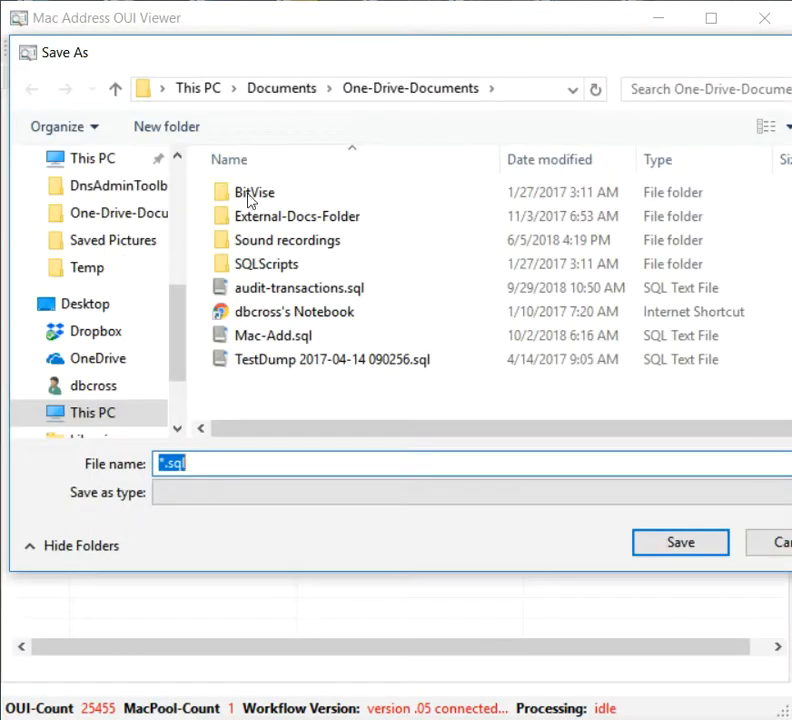
click(276, 337)
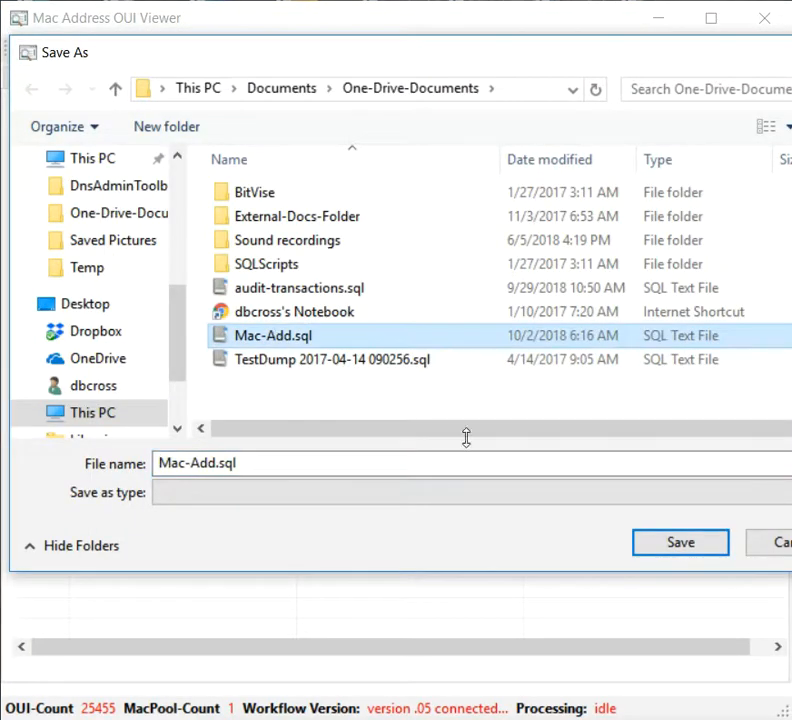
click(672, 544)
click(484, 444)
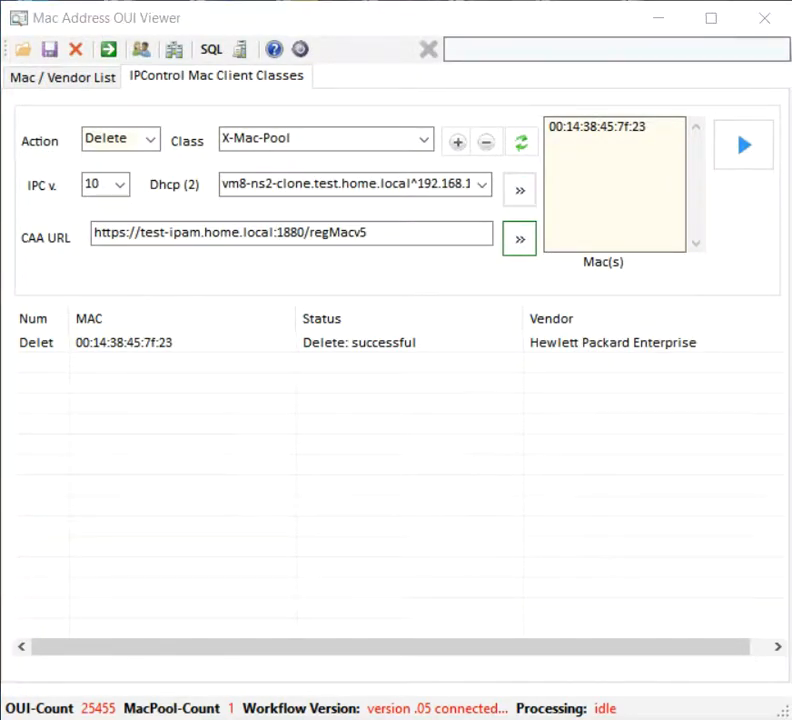
click(228, 522)
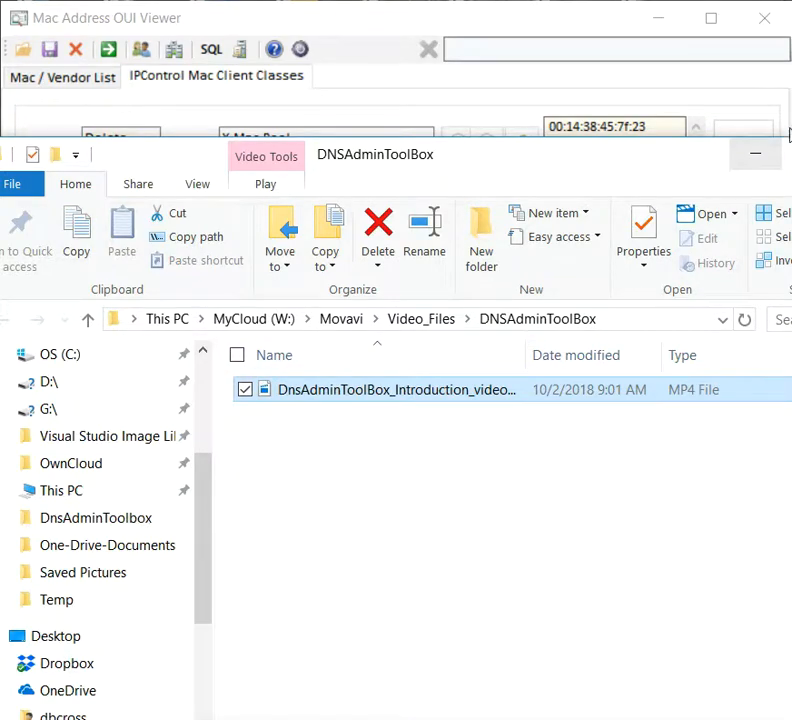
Step: Read Mac-Add.sql in WinVi through its DELETE and INSERT DHCPCLASSITEM statements, then close without saving
click(756, 155)
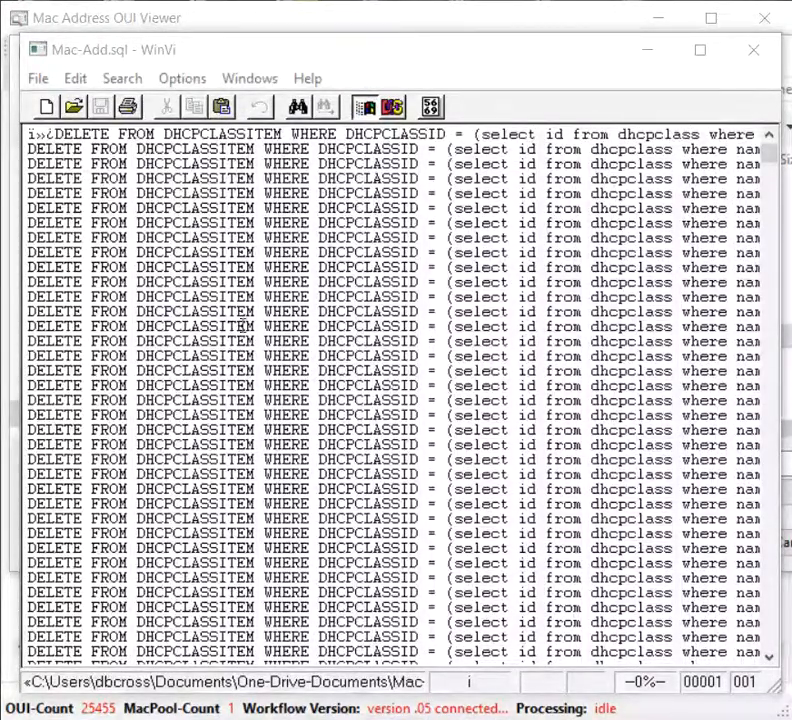
scroll(243, 325, down, 4)
scroll(262, 311, down, 11)
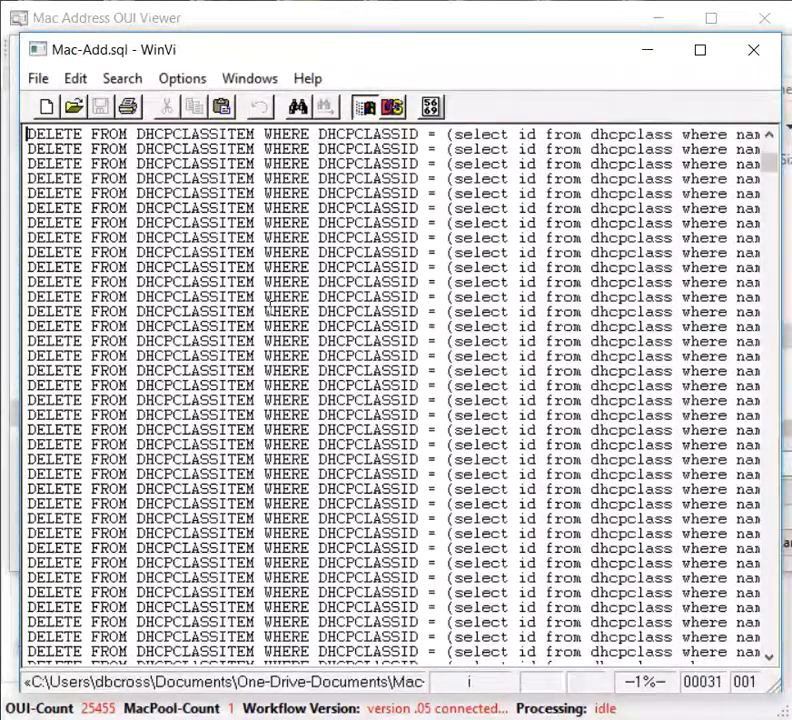
scroll(283, 310, down, 5)
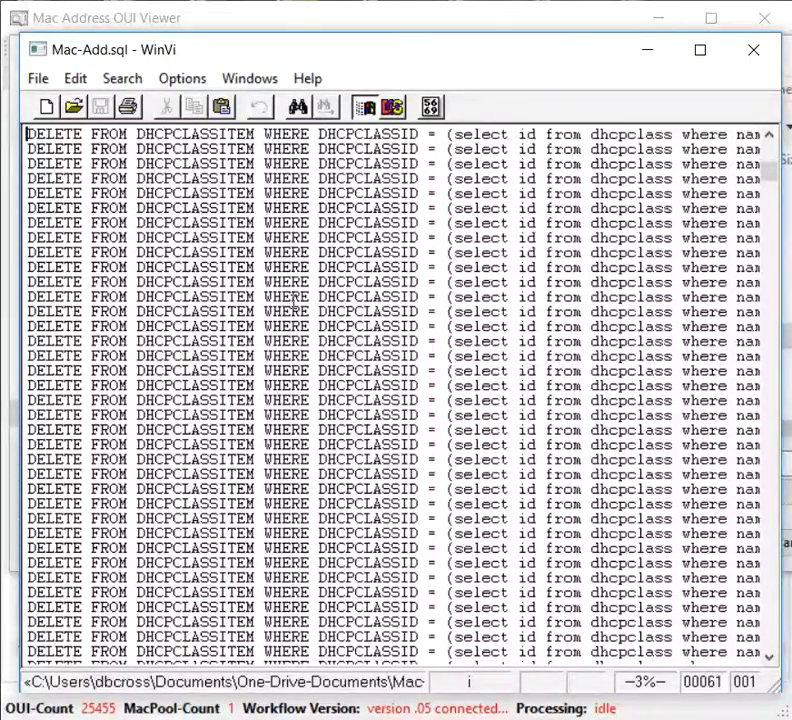
scroll(283, 310, down, 3)
drag(773, 178, 770, 637)
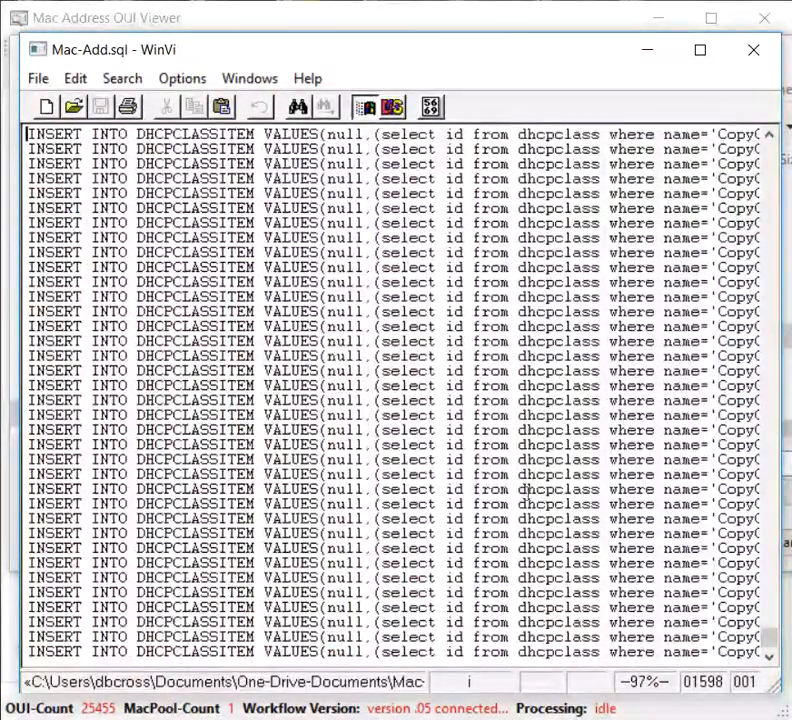
click(748, 62)
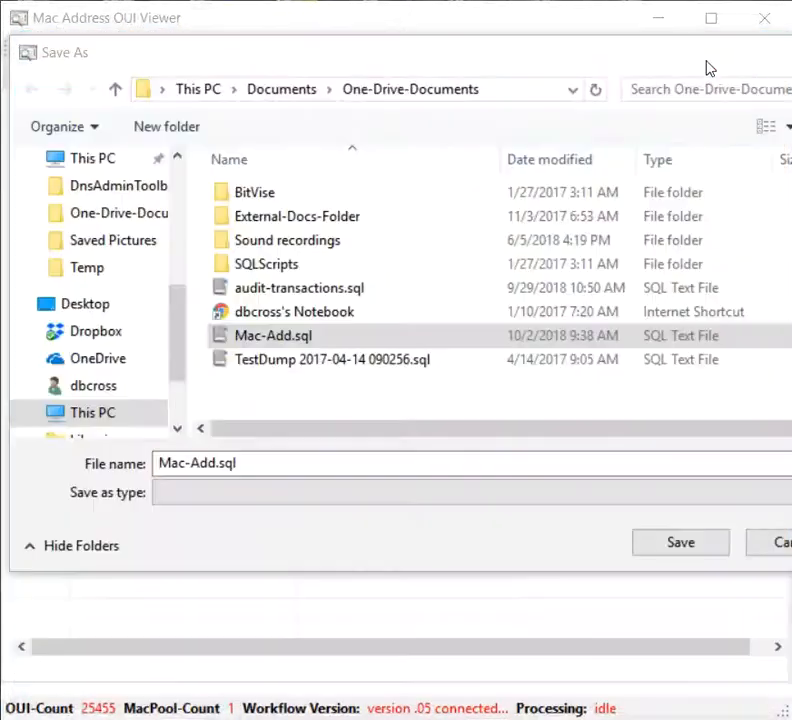
click(772, 552)
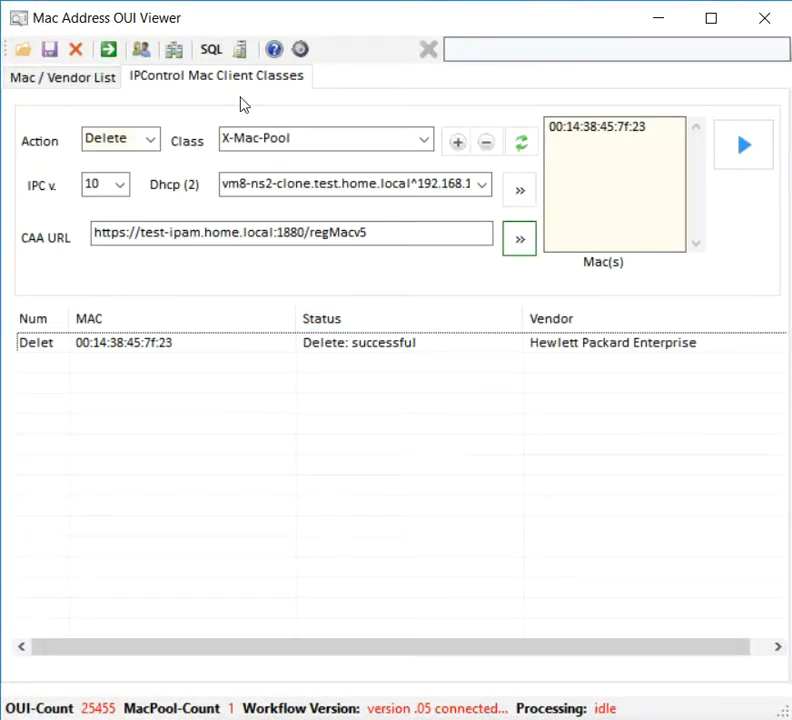
click(274, 49)
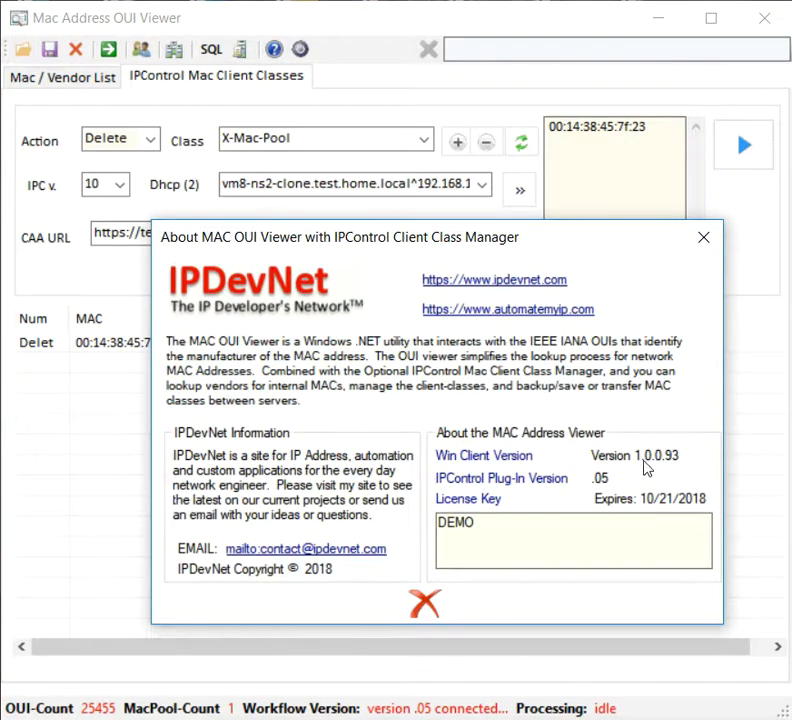
click(425, 604)
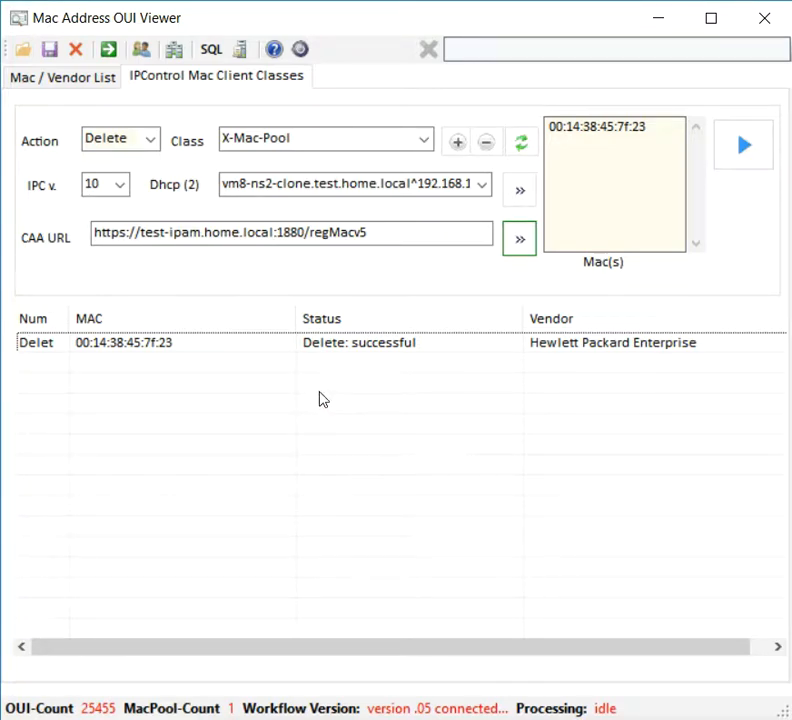
click(70, 79)
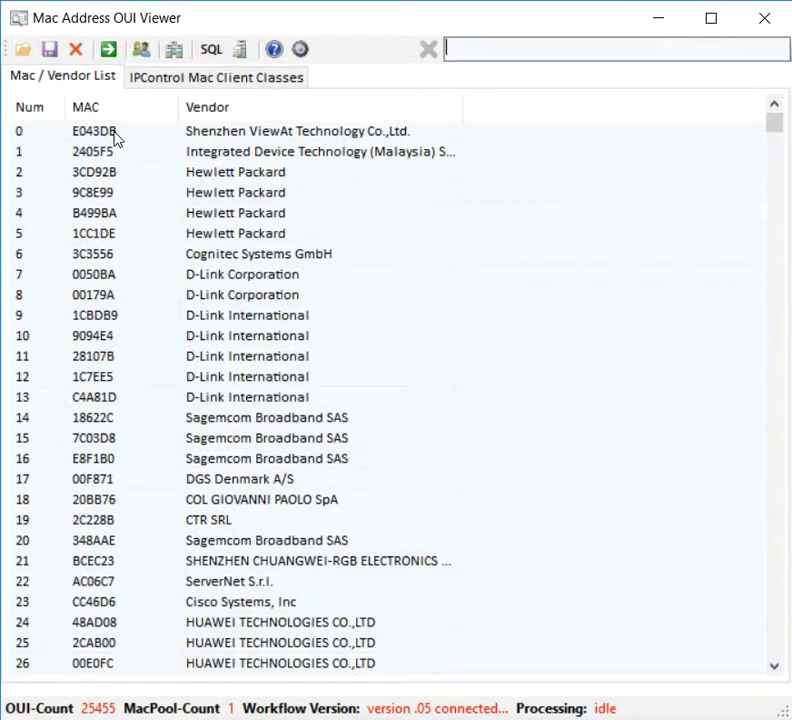
click(210, 82)
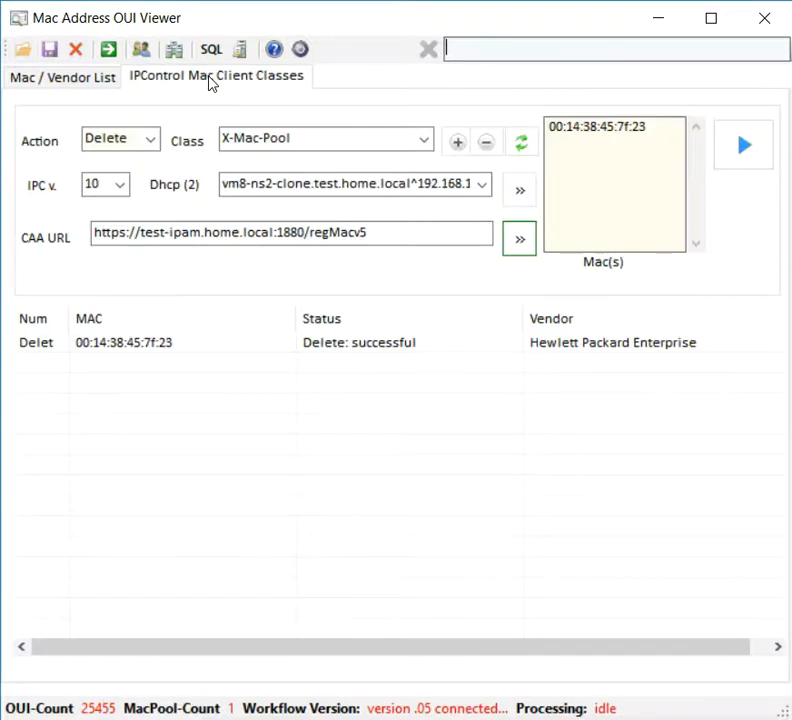